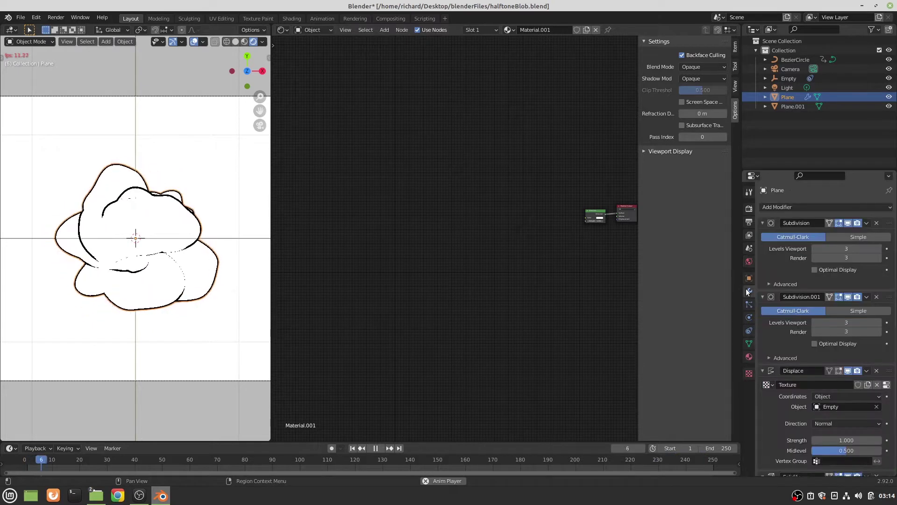
# Set both Subdivision modifiers to viewport and render level 2, then hide the sidebar.
pyautogui.click(815, 248)
pyautogui.click(815, 257)
pyautogui.doubleClick(817, 323)
pyautogui.write('3')
pyautogui.press('Return')
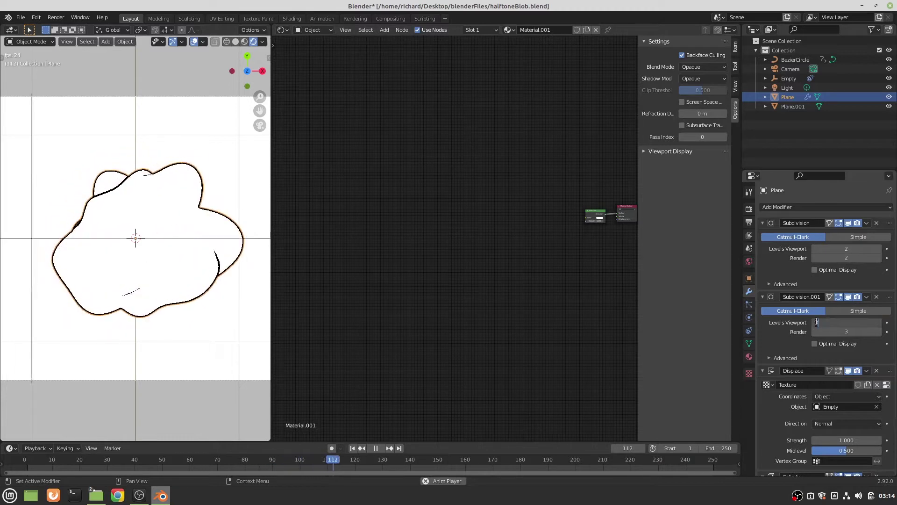
pyautogui.click(816, 321)
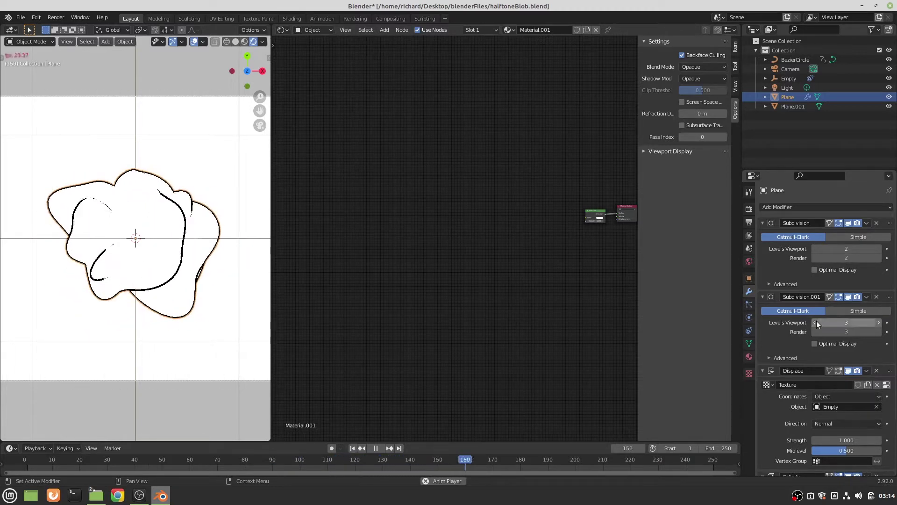
pyautogui.click(816, 331)
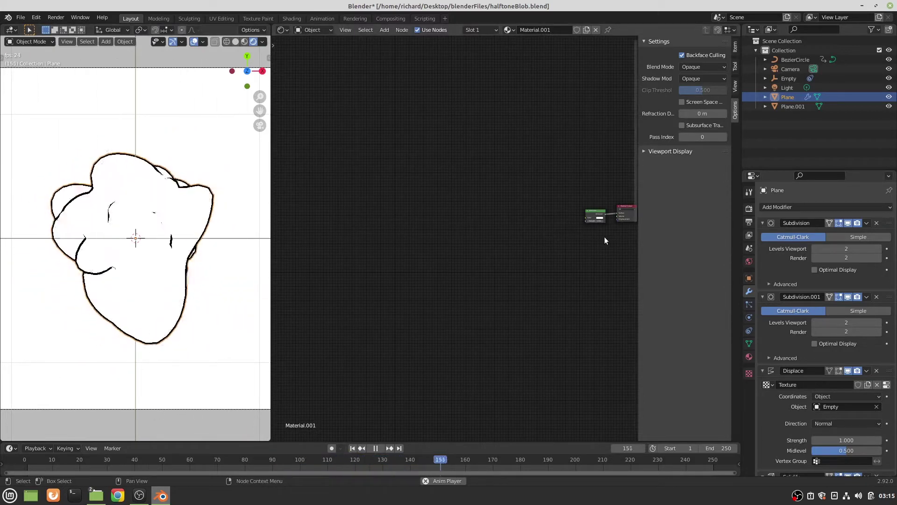
pyautogui.press('n')
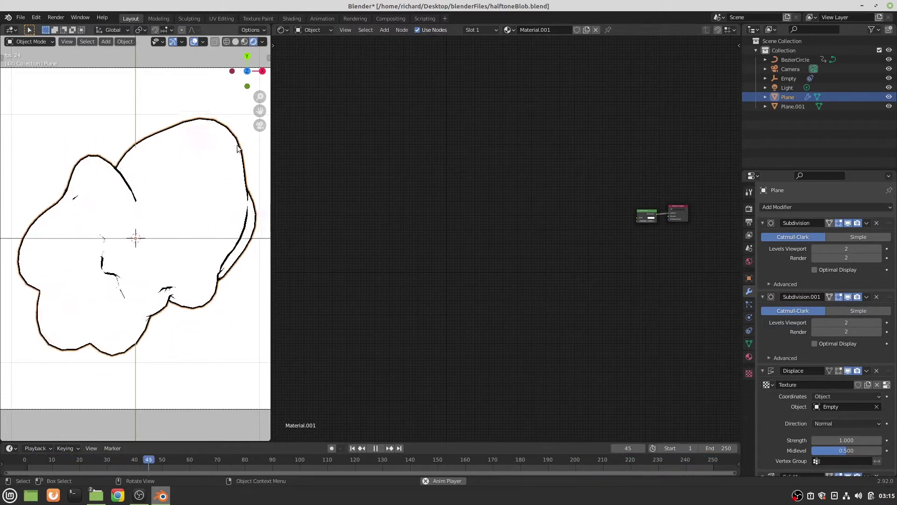
pyautogui.press('a')
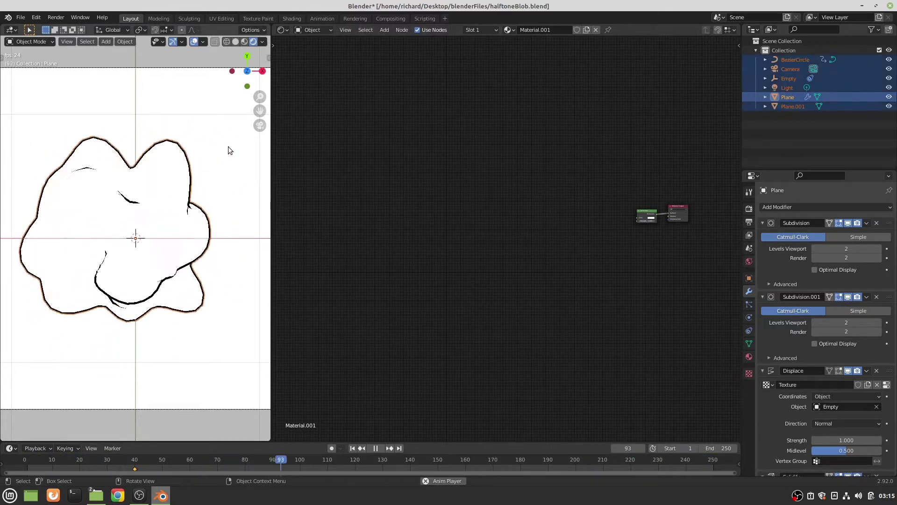
pyautogui.hotkey('alt', 'a')
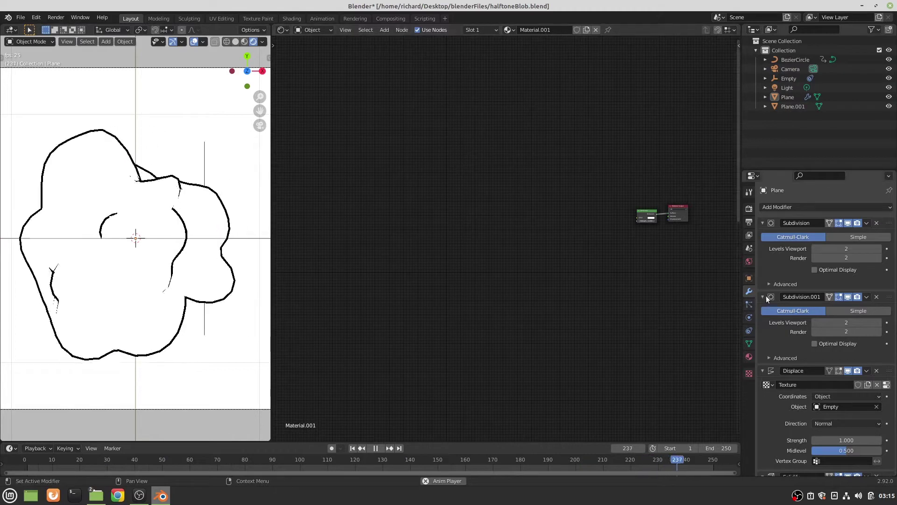
pyautogui.scroll(-5, 796, 325)
pyautogui.scroll(-2, 796, 323)
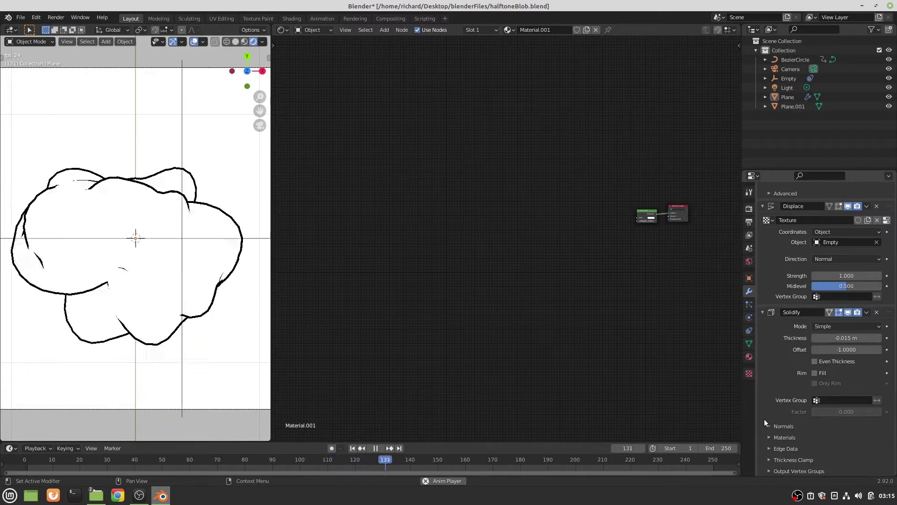
pyautogui.scroll(10, 793, 347)
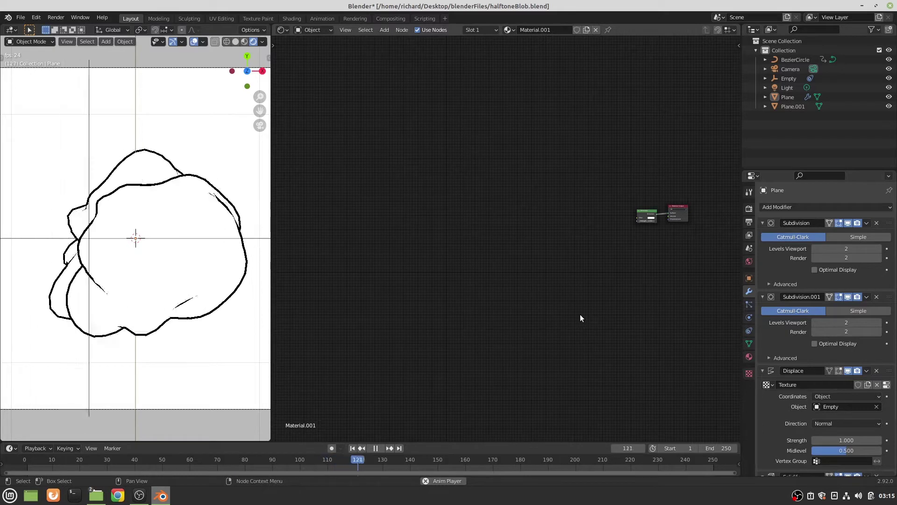
pyautogui.scroll(-2, 580, 316)
pyautogui.scroll(3, 588, 315)
pyautogui.moveTo(631, 246); pyautogui.dragTo(552, 255, button='middle')
pyautogui.scroll(2, 549, 280)
pyautogui.scroll(3, 552, 254)
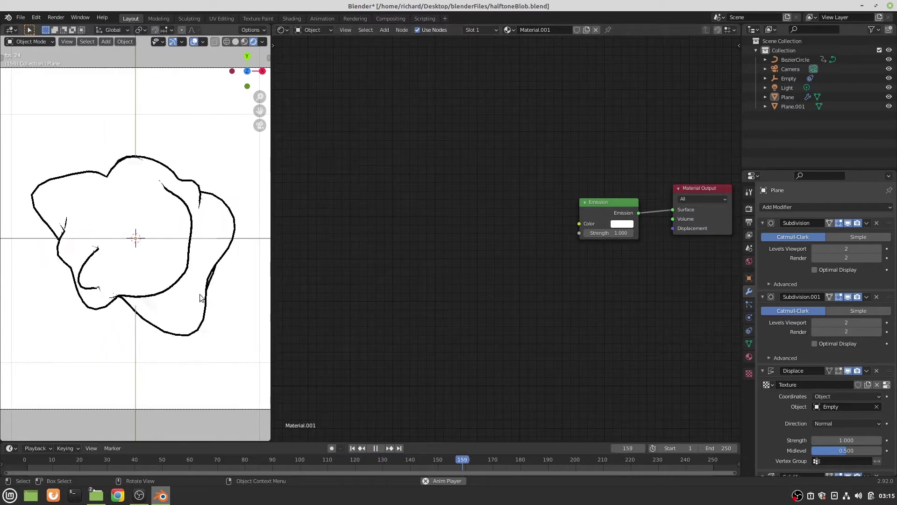
pyautogui.scroll(-5, 210, 291)
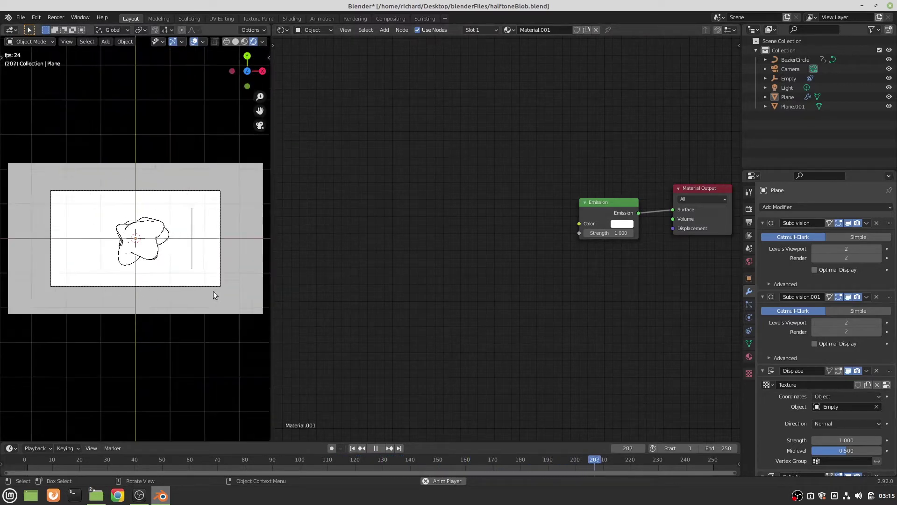
pyautogui.moveTo(211, 289); pyautogui.dragTo(141, 204, button='middle')
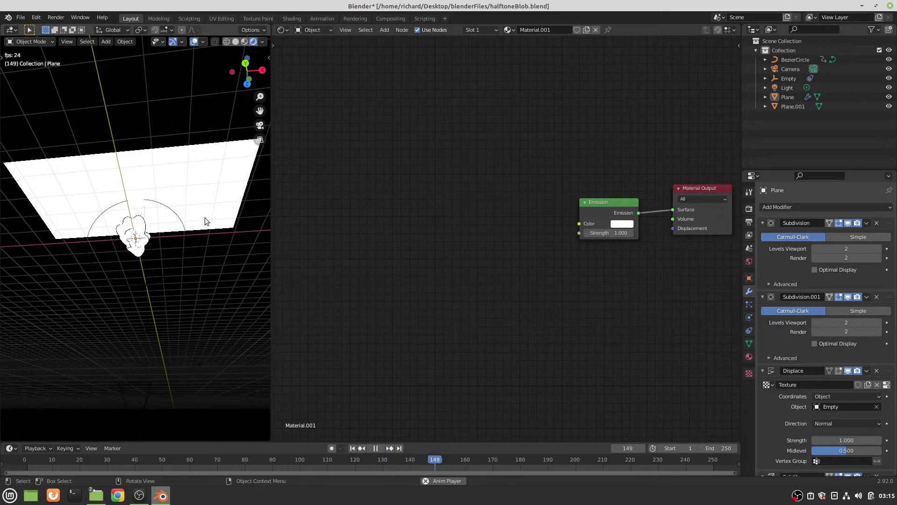
pyautogui.moveTo(217, 228); pyautogui.dragTo(196, 169, button='middle')
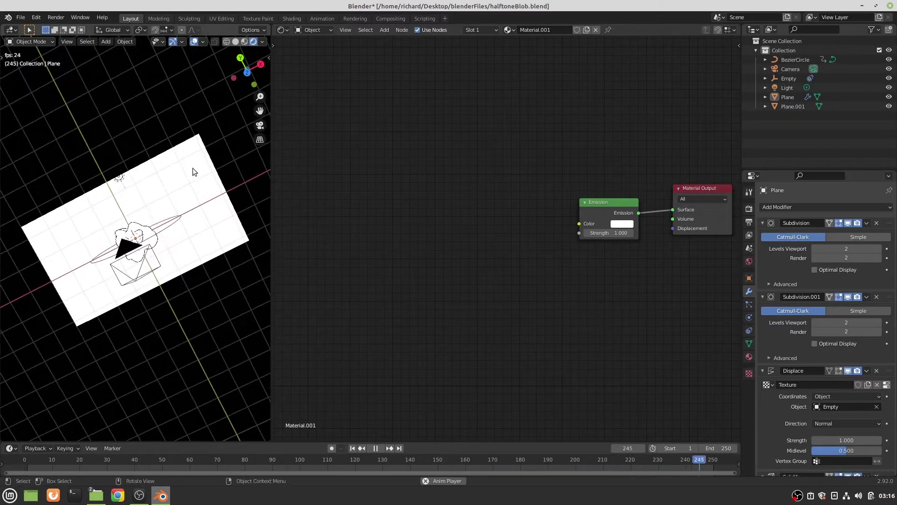
pyautogui.press('KP_0')
pyautogui.scroll(-2, 193, 167)
pyautogui.scroll(5, 192, 167)
pyautogui.scroll(-1, 193, 167)
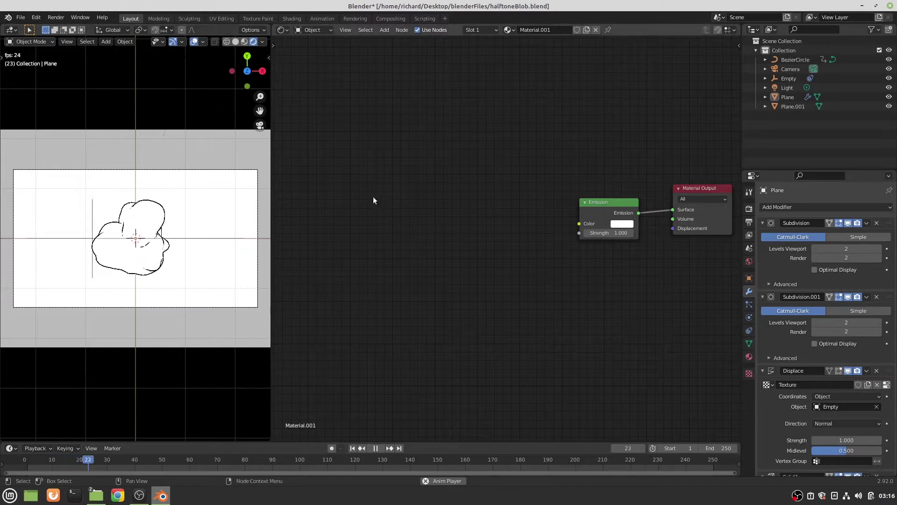
pyautogui.scroll(-2, 387, 213)
pyautogui.scroll(1, 389, 210)
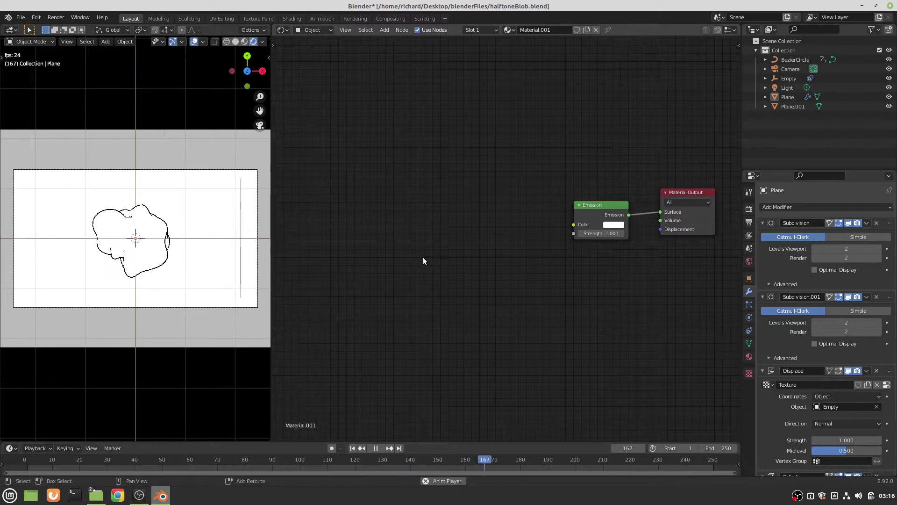
# Add an unconnected Diffuse BSDF node to the left of the Emission node.
pyautogui.hotkey('shift', 'a')
pyautogui.moveTo(413, 290)
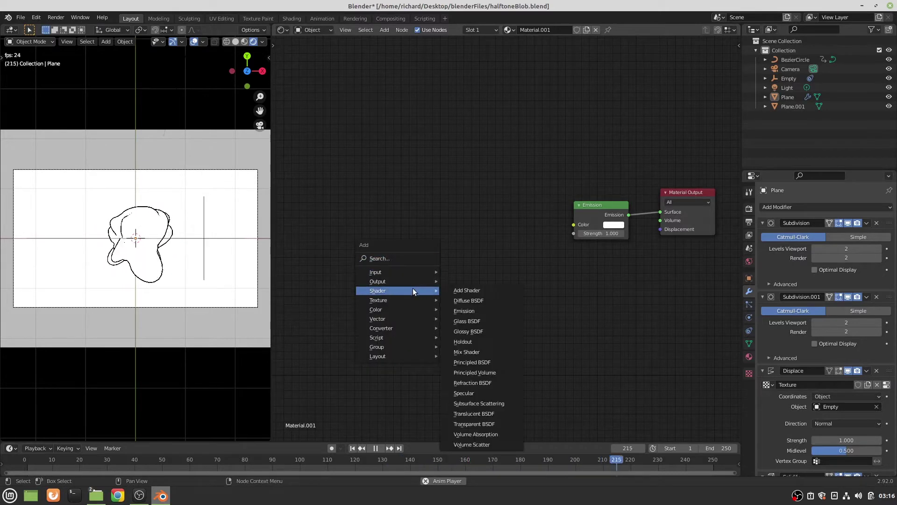
pyautogui.click(472, 300)
pyautogui.click(400, 210)
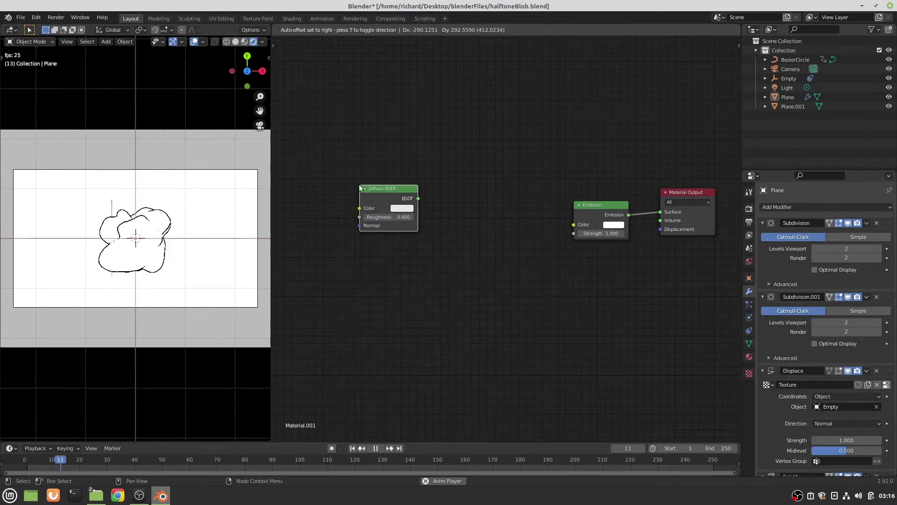
# Confirm in Color Management that the View Transform stays Standard.
pyautogui.click(749, 208)
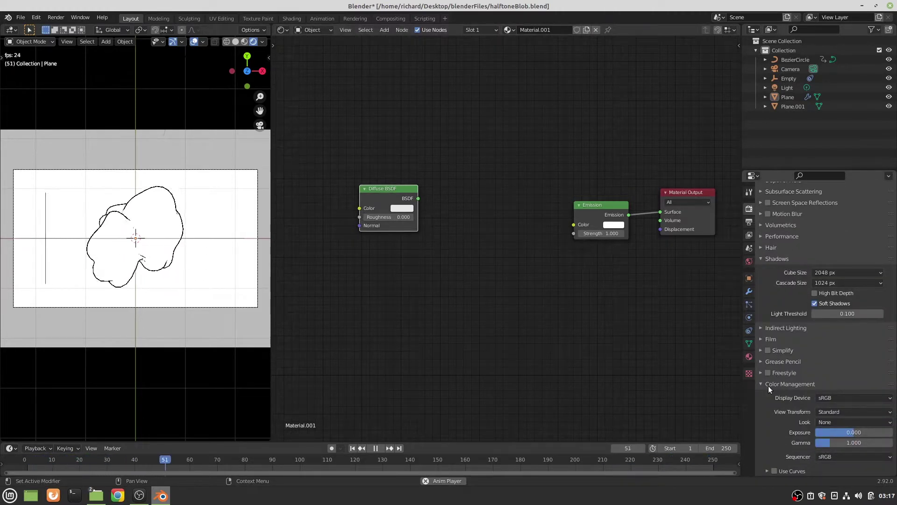
pyautogui.click(891, 412)
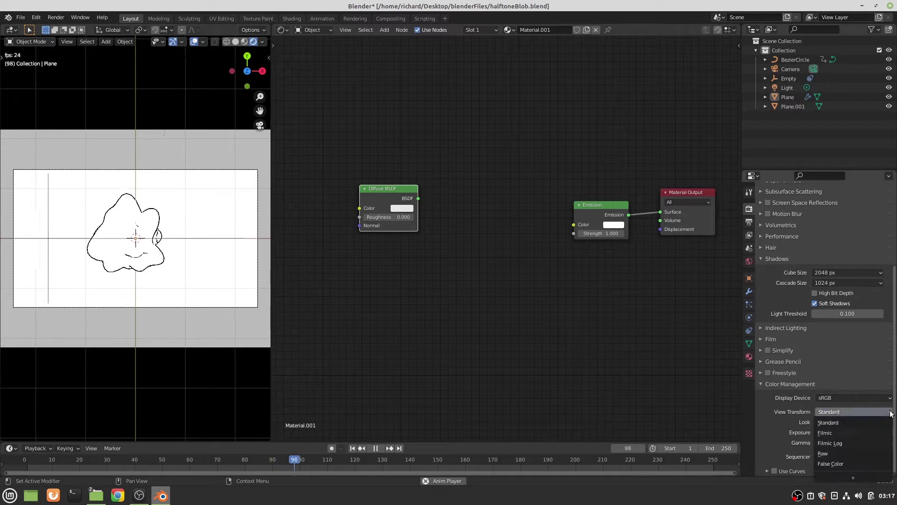
pyautogui.click(890, 412)
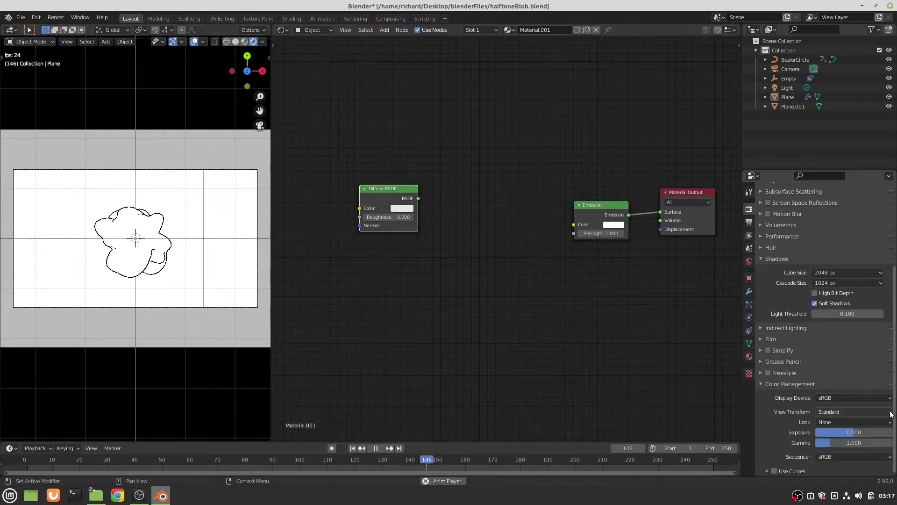
pyautogui.click(891, 412)
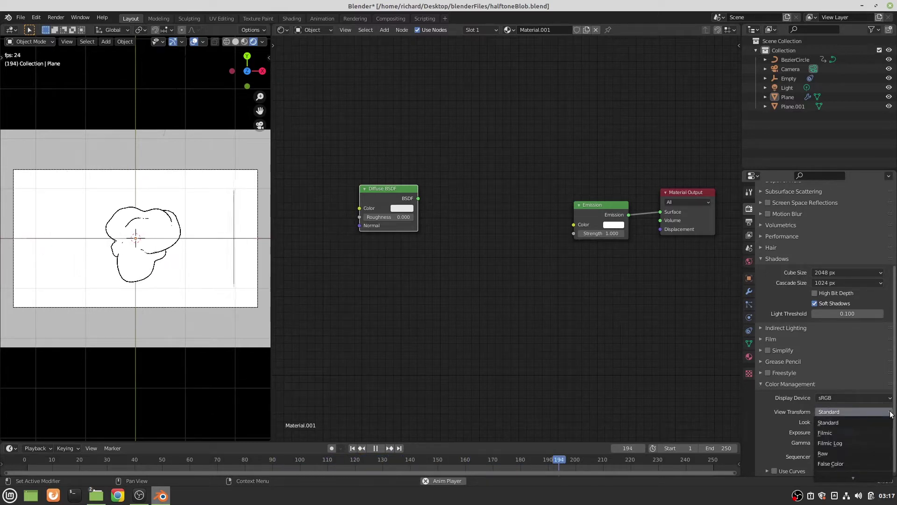
pyautogui.click(766, 414)
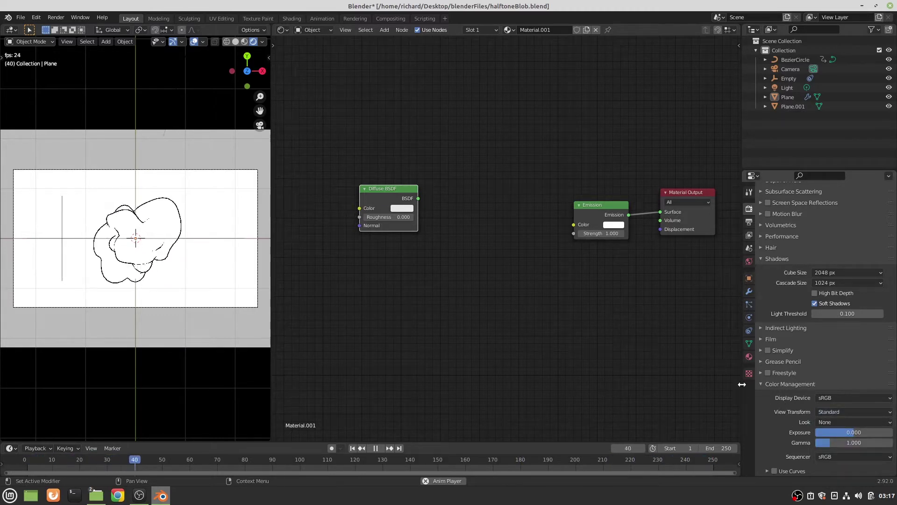
# Replace the Emission link on Material Output's Surface with the Diffuse BSDF output.
pyautogui.scroll(-1, 498, 266)
pyautogui.scroll(2, 498, 268)
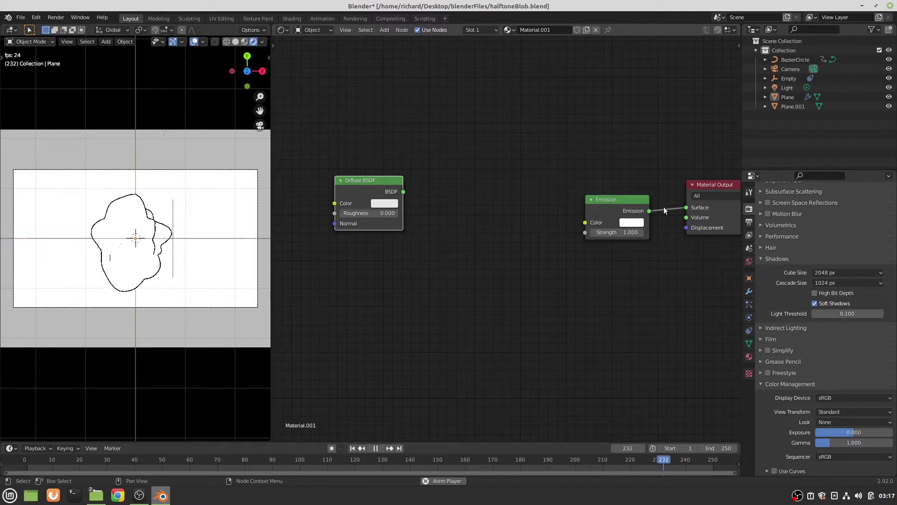
pyautogui.moveTo(686, 211); pyautogui.dragTo(660, 221)
pyautogui.moveTo(599, 209); pyautogui.dragTo(575, 206)
pyautogui.moveTo(403, 192)
pyautogui.mouseDown()
pyautogui.moveTo(630, 186)
pyautogui.moveTo(686, 207)
pyautogui.mouseUp()
pyautogui.scroll(-3, 248, 244)
pyautogui.scroll(7, 248, 244)
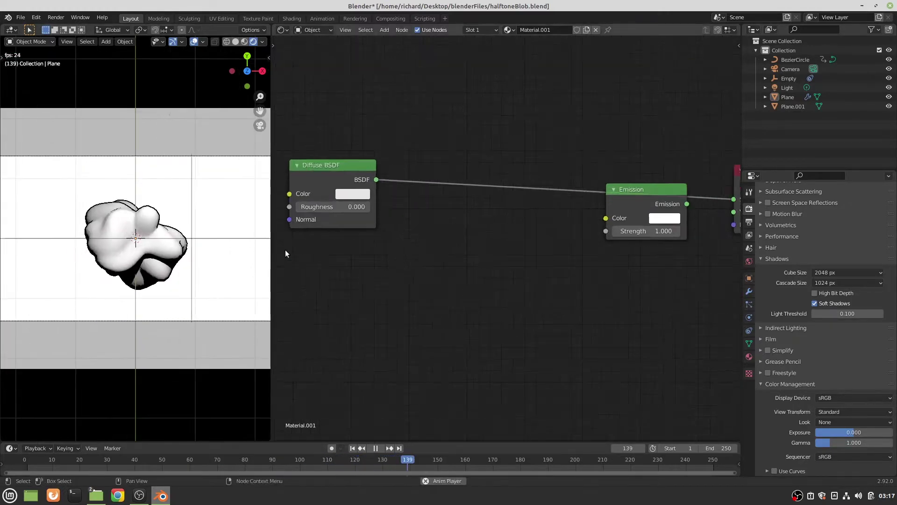
pyautogui.scroll(2, 286, 254)
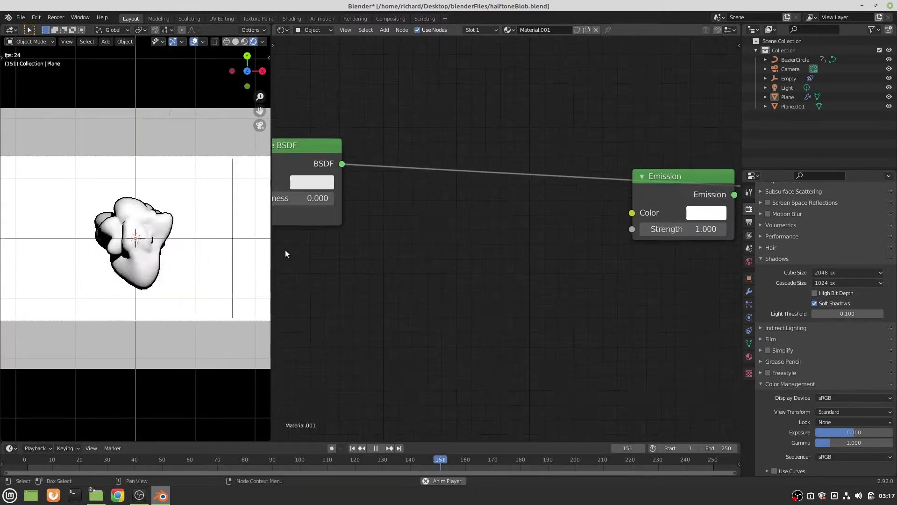
pyautogui.scroll(-3, 285, 254)
pyautogui.scroll(4, 220, 252)
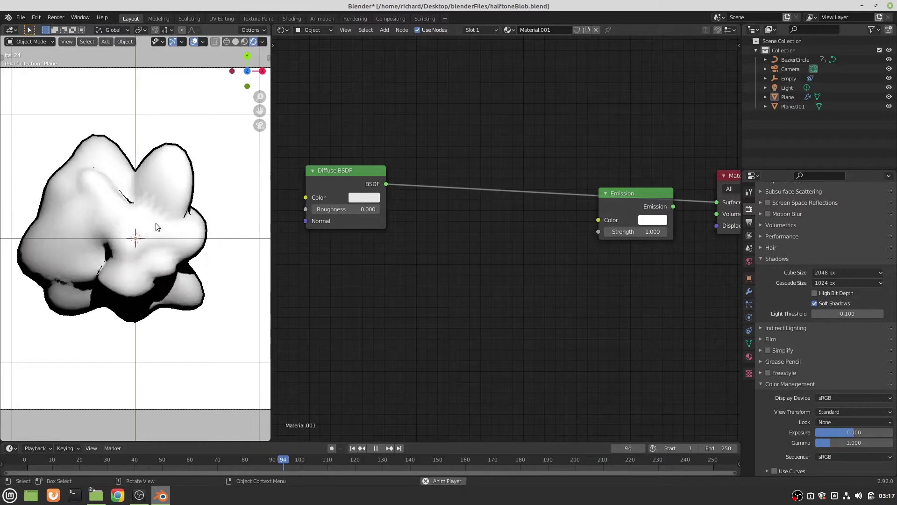
# Restore Emission on Surface and plug Diffuse BSDF's output into Emission's Color.
pyautogui.hotkey('ctrl', 'z')
pyautogui.moveTo(386, 184); pyautogui.dragTo(590, 256)
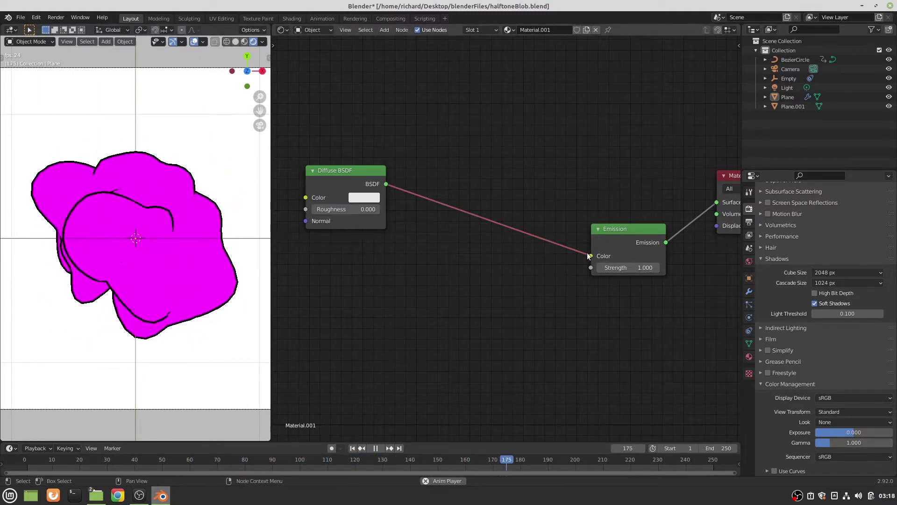
pyautogui.moveTo(589, 255)
pyautogui.mouseDown()
pyautogui.moveTo(485, 231)
pyautogui.moveTo(596, 261)
pyautogui.mouseUp()
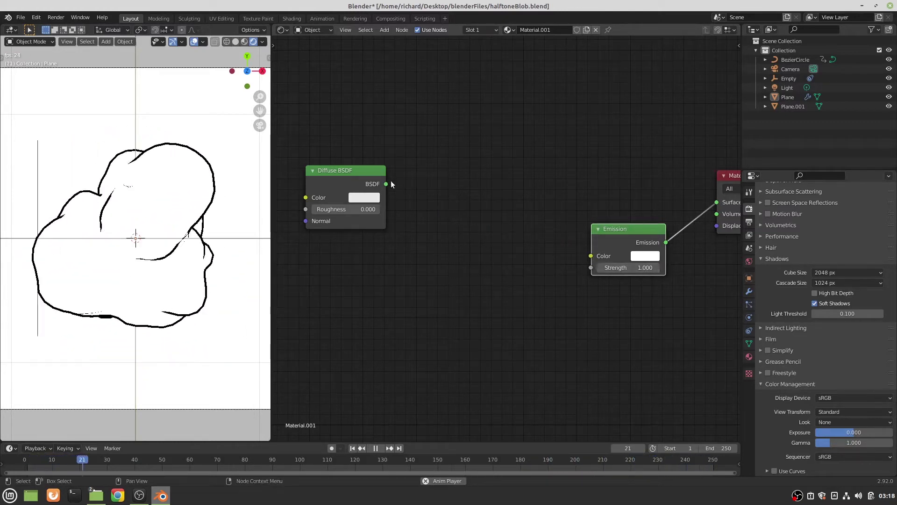
pyautogui.moveTo(385, 183); pyautogui.dragTo(588, 257)
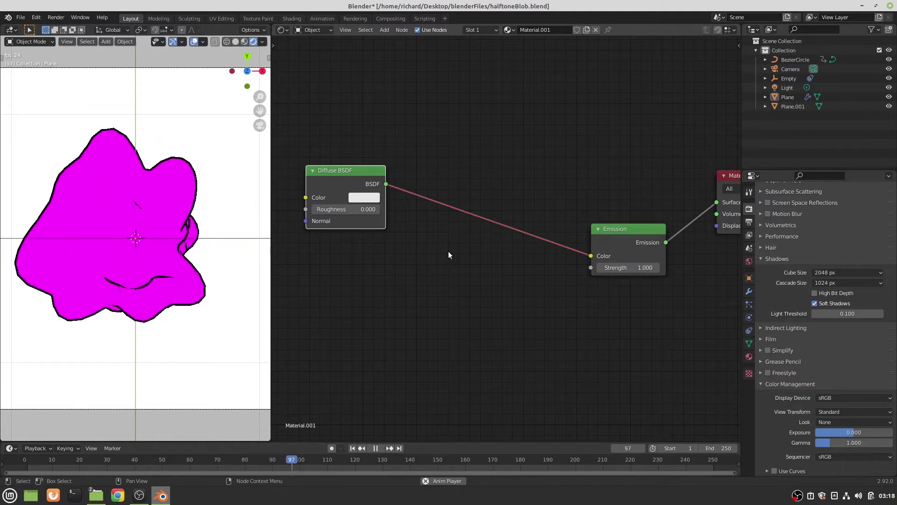
# Insert a Shader to RGB node between Diffuse BSDF and Emission, then tidy the nodes.
pyautogui.hotkey('shift', 'a')
pyautogui.moveTo(447, 252)
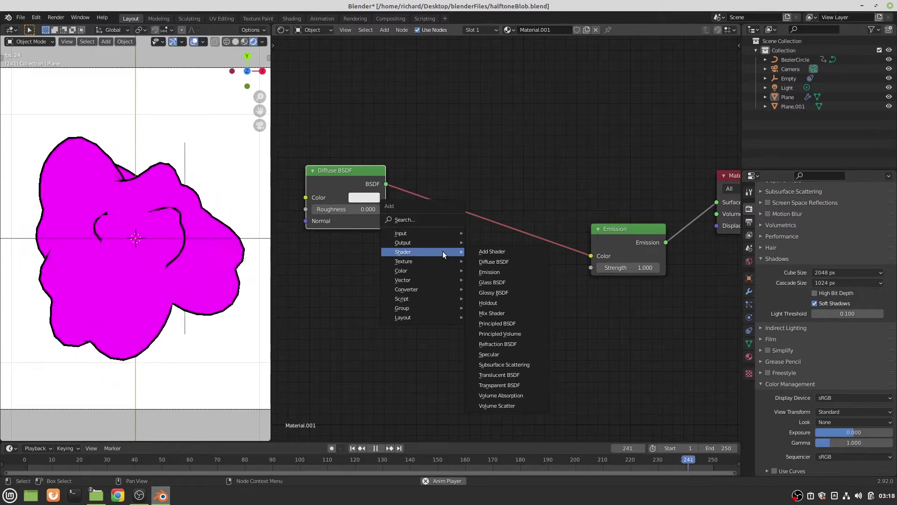
pyautogui.moveTo(426, 289)
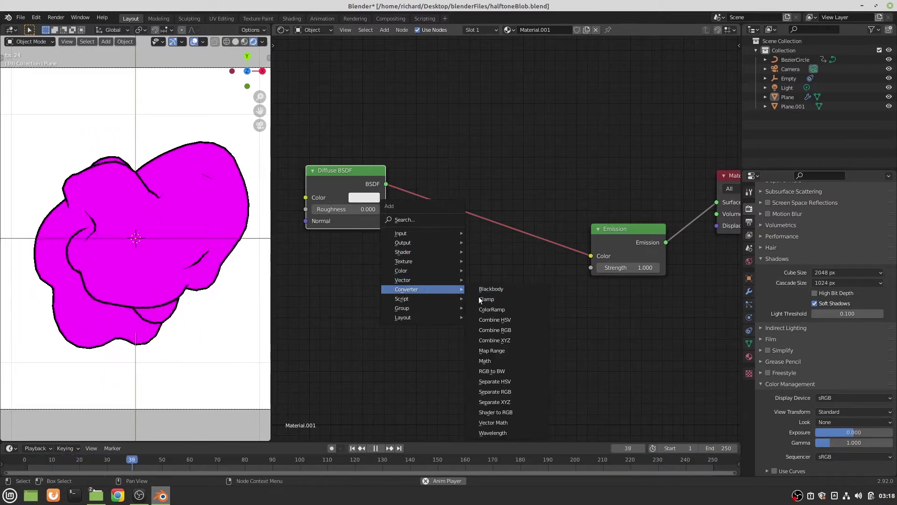
pyautogui.click(491, 412)
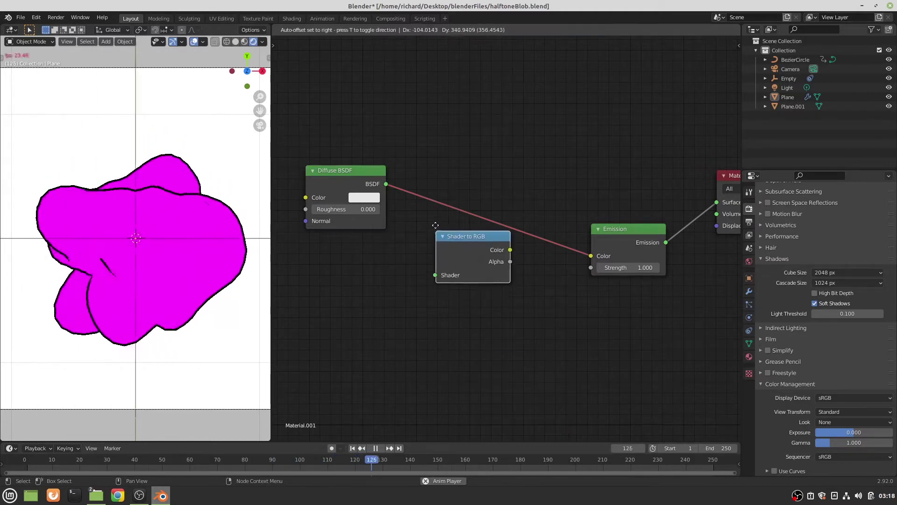
pyautogui.click(444, 210)
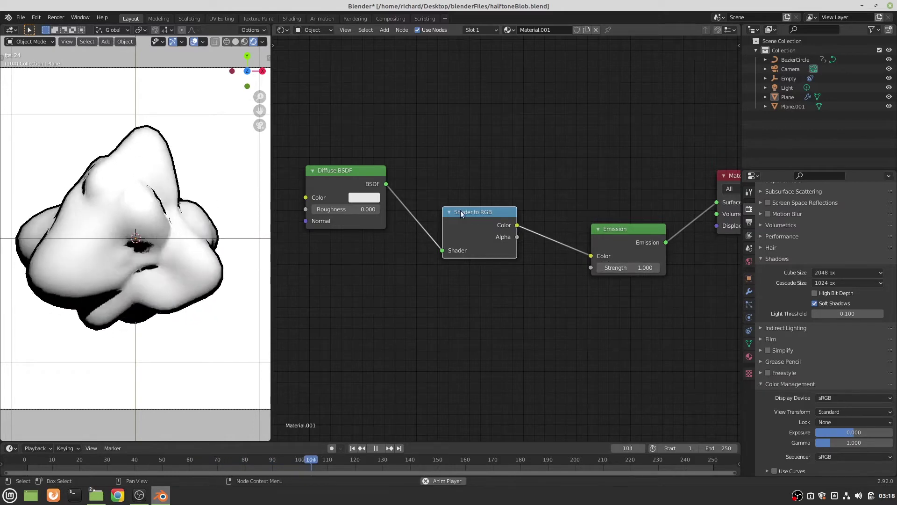
pyautogui.moveTo(349, 170); pyautogui.dragTo(331, 134)
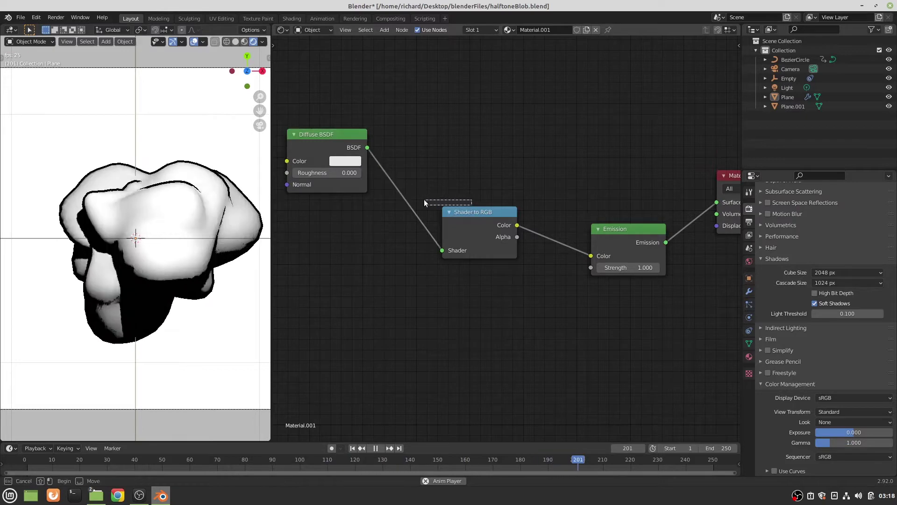
pyautogui.moveTo(462, 210); pyautogui.dragTo(356, 241)
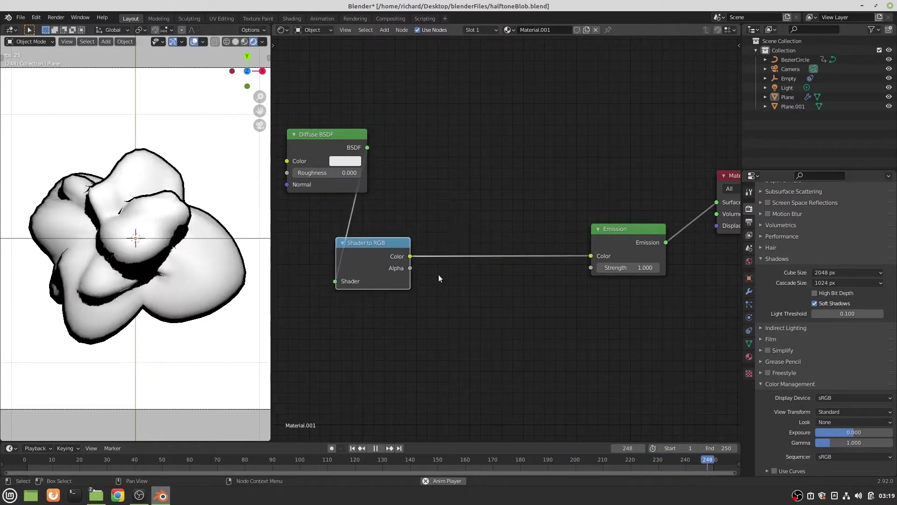
# Insert a Constant ColorRamp before Emission with the white stop at 0.323.
pyautogui.hotkey('shift', 'a')
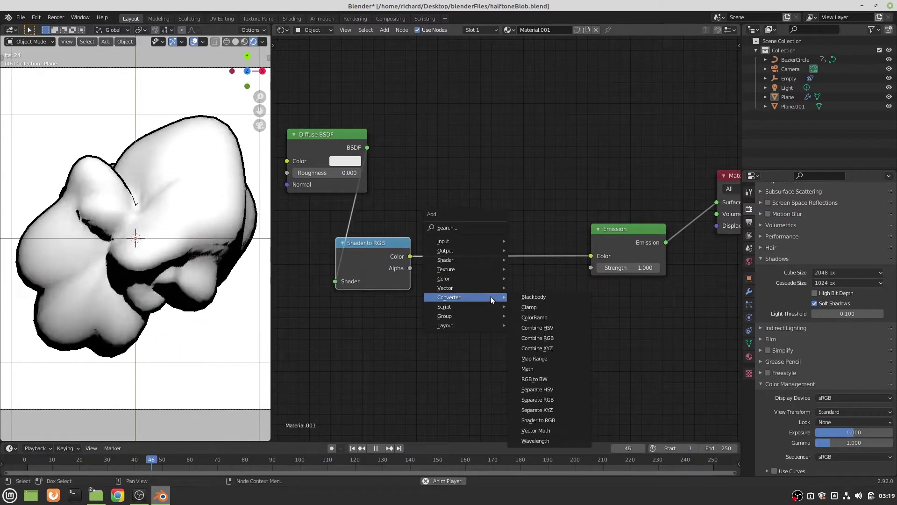
pyautogui.moveTo(483, 296)
pyautogui.click(533, 317)
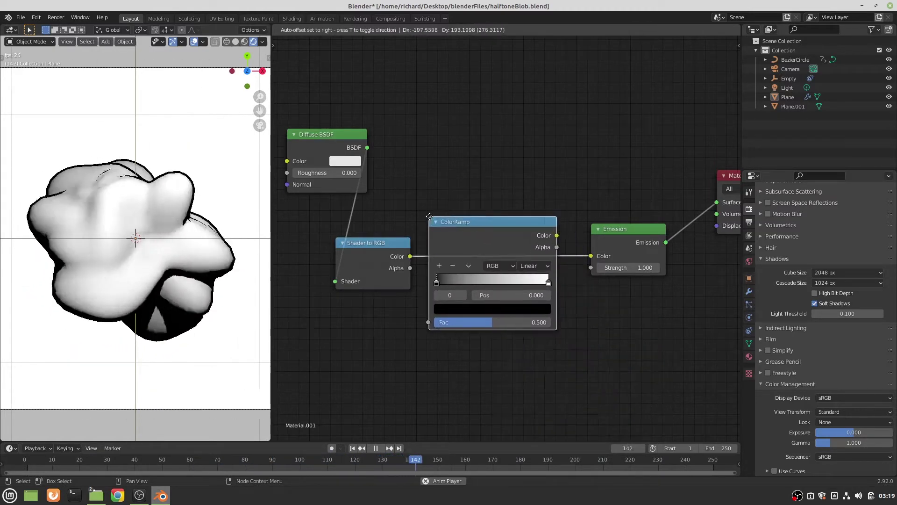
pyautogui.click(527, 274)
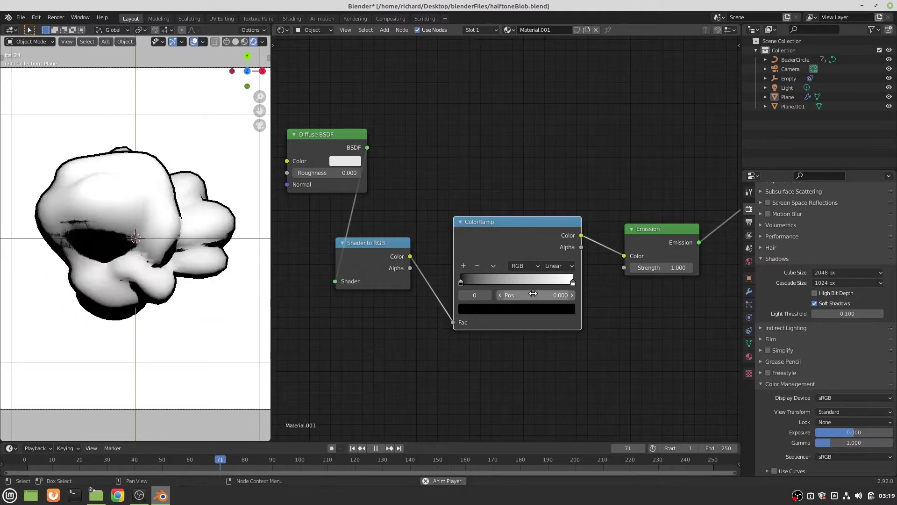
pyautogui.click(568, 267)
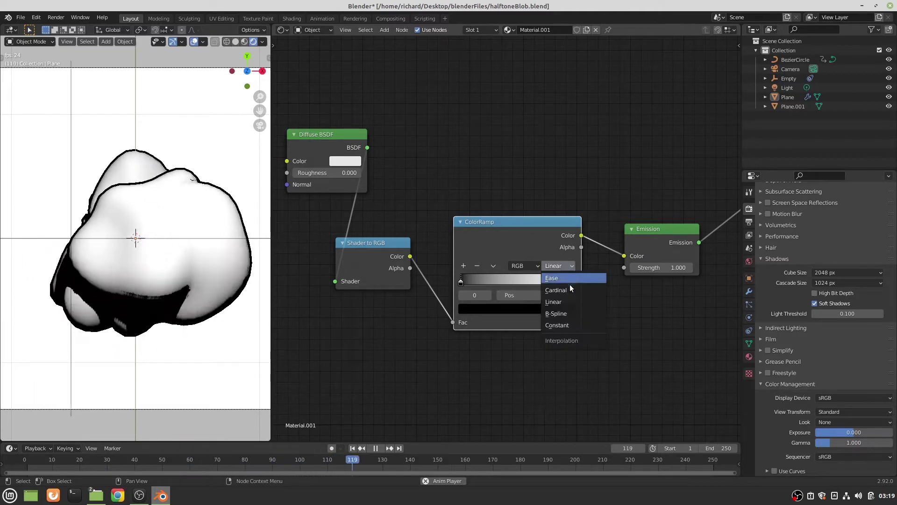
pyautogui.click(576, 325)
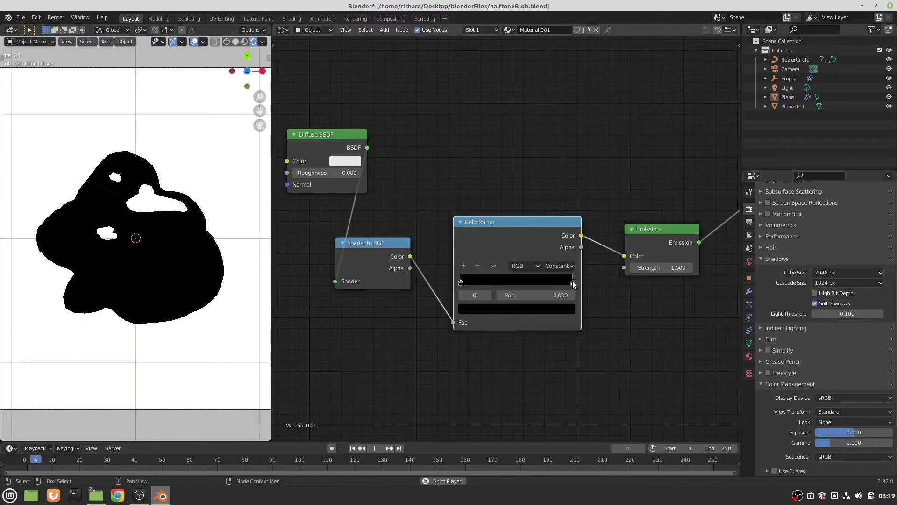
pyautogui.moveTo(574, 287); pyautogui.dragTo(497, 288)
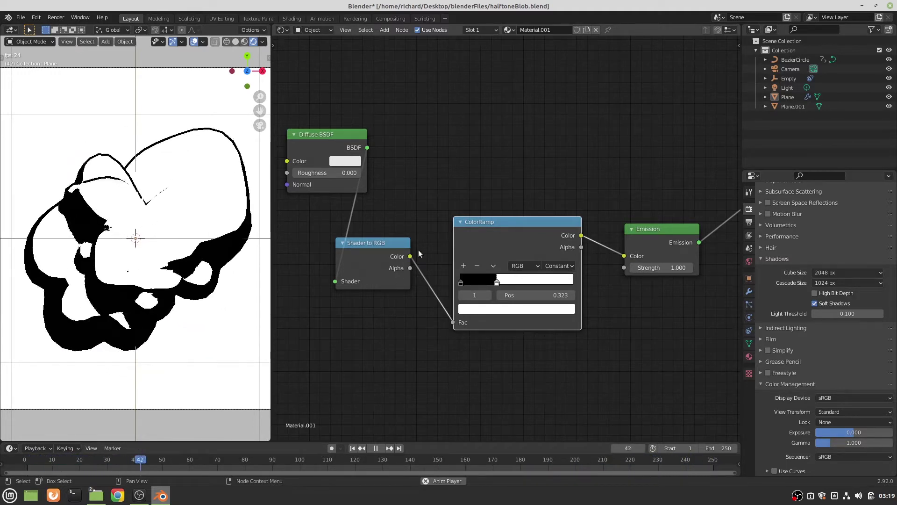
# Rearrange the ColorRamp and Shader to RGB nodes and unlink the ColorRamp from Emission's Color.
pyautogui.moveTo(517, 227); pyautogui.dragTo(535, 129)
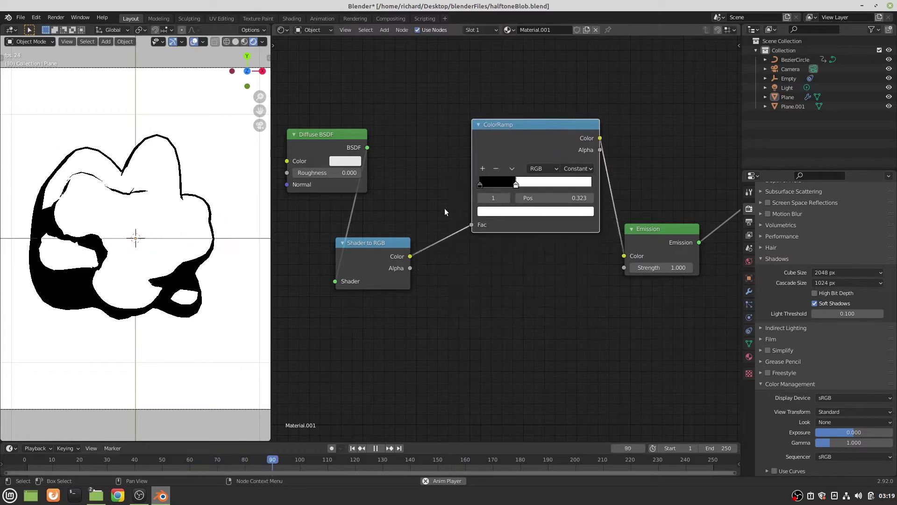
pyautogui.moveTo(372, 247); pyautogui.dragTo(419, 143)
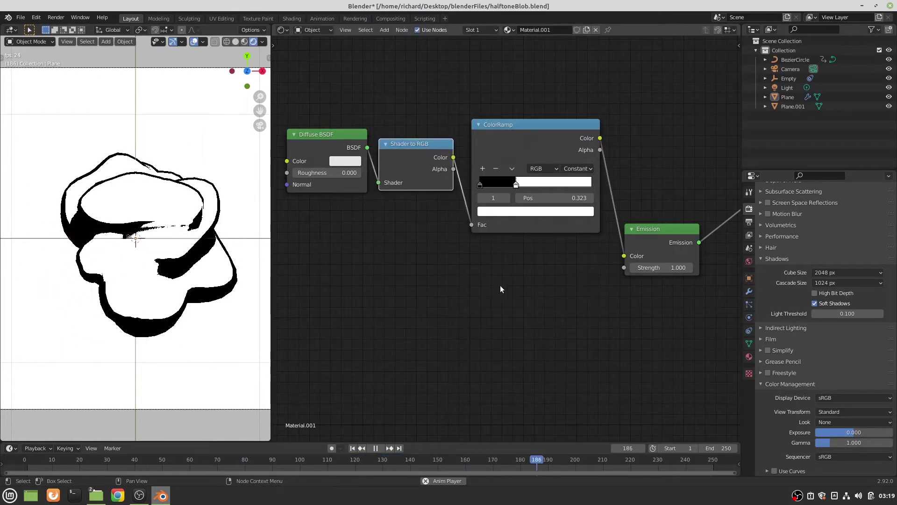
pyautogui.moveTo(625, 256); pyautogui.dragTo(520, 303)
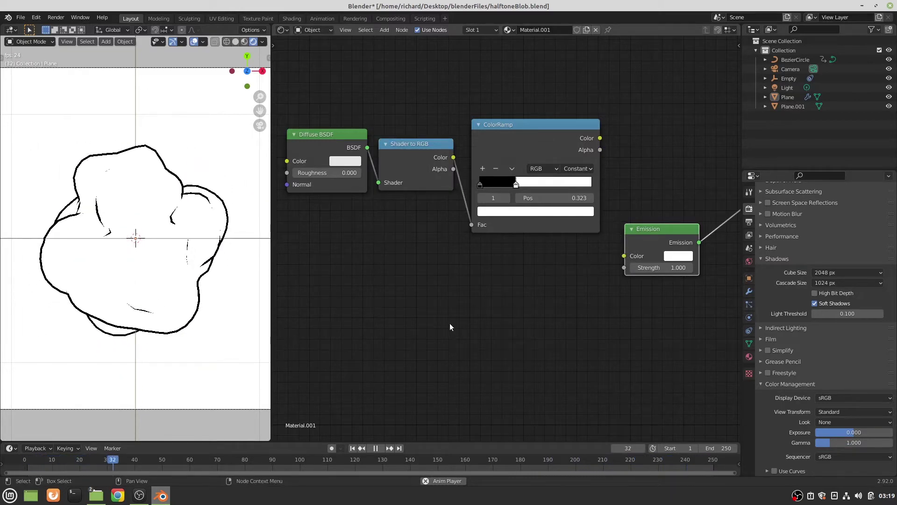
# Add a Voronoi Texture and connect its Distance output to Emission's Color.
pyautogui.hotkey('shift', 'a')
pyautogui.moveTo(450, 324)
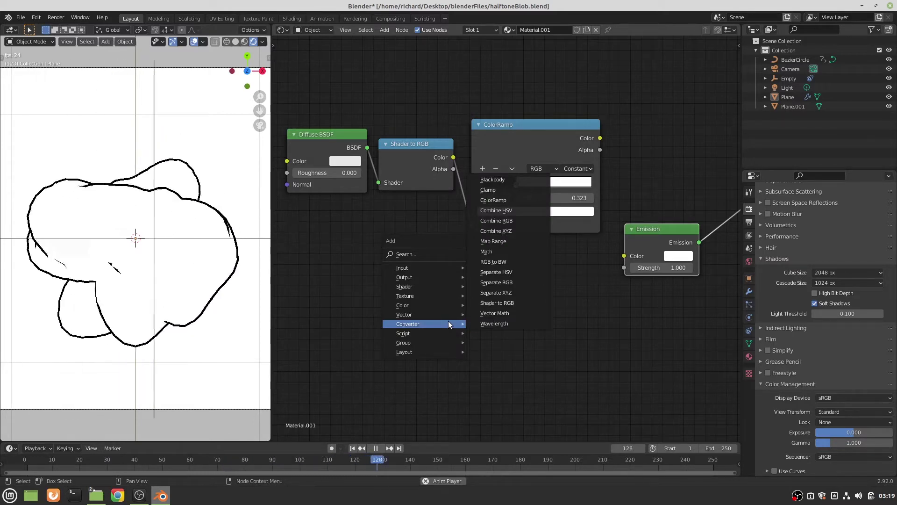
pyautogui.moveTo(449, 297)
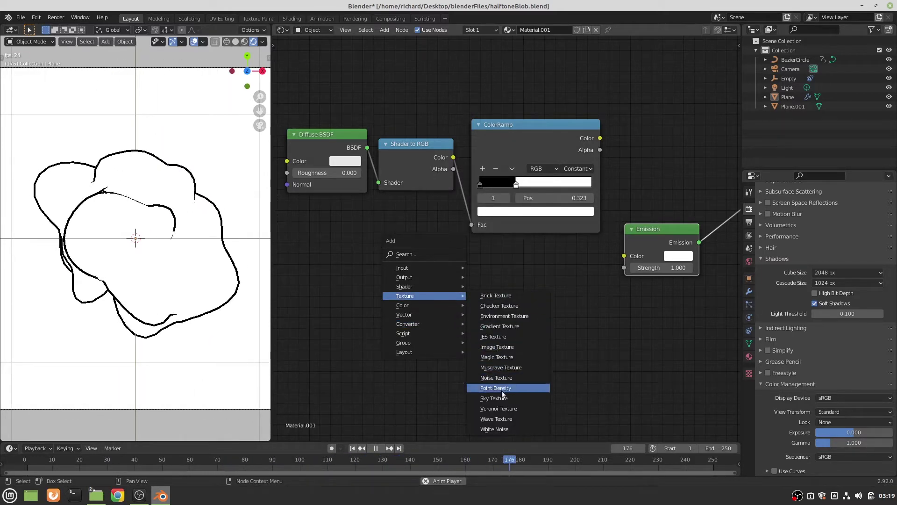
pyautogui.click(498, 408)
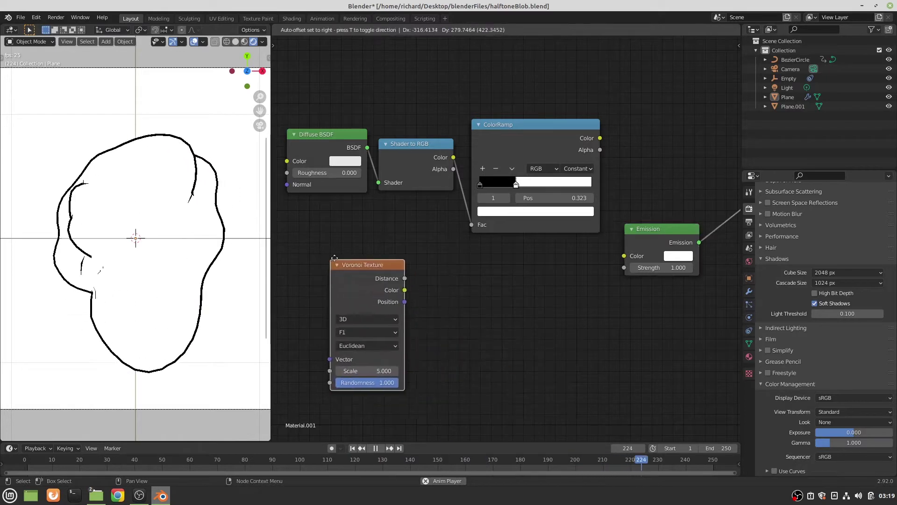
pyautogui.click(348, 256)
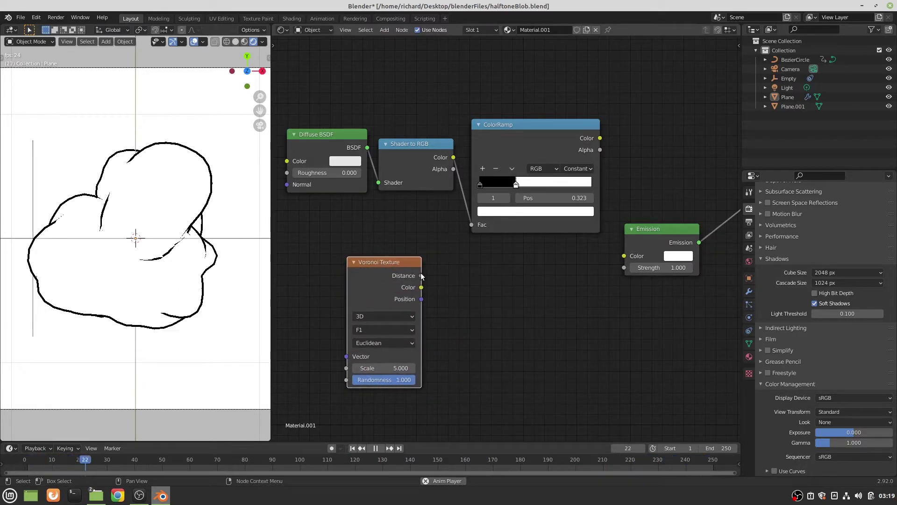
pyautogui.moveTo(423, 277); pyautogui.dragTo(623, 258)
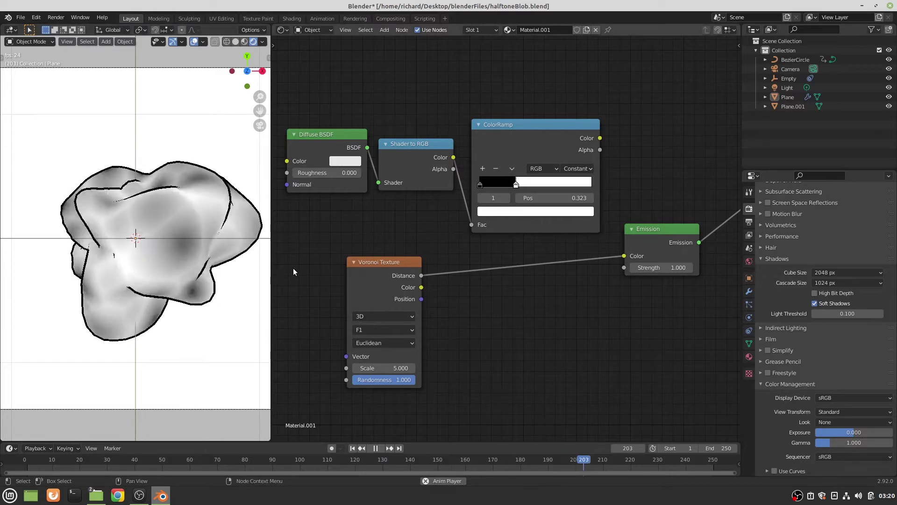
# Raise the Voronoi Scale to 11.2 and reposition the node.
pyautogui.moveTo(383, 262); pyautogui.dragTo(397, 246)
pyautogui.moveTo(388, 352); pyautogui.dragTo(407, 352)
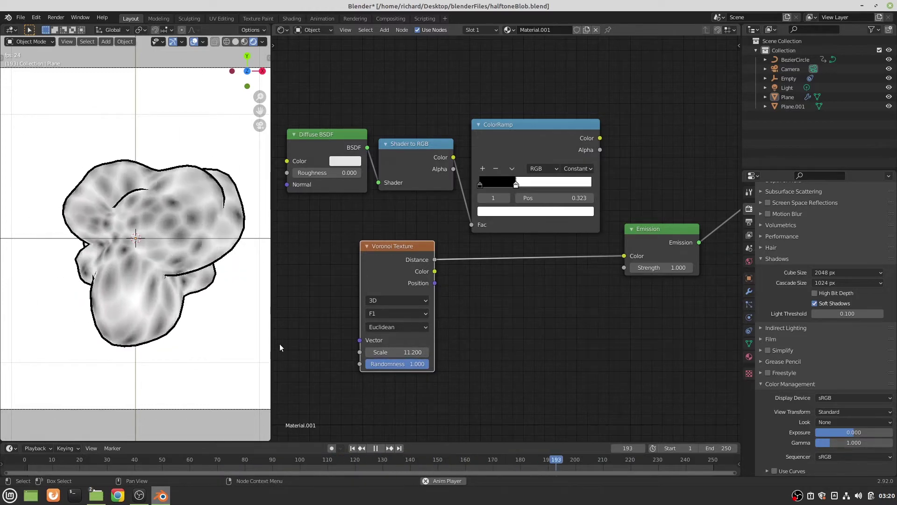
pyautogui.moveTo(412, 247); pyautogui.dragTo(425, 257)
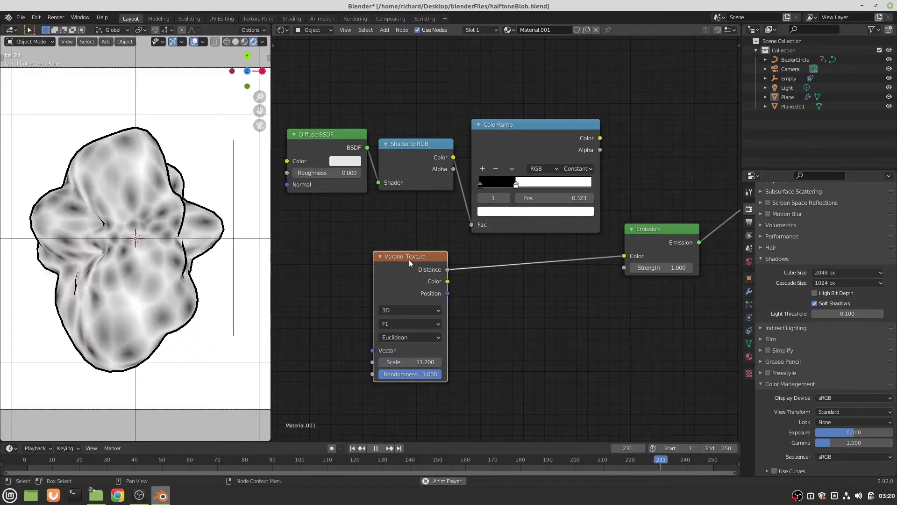
pyautogui.moveTo(409, 259); pyautogui.dragTo(419, 265)
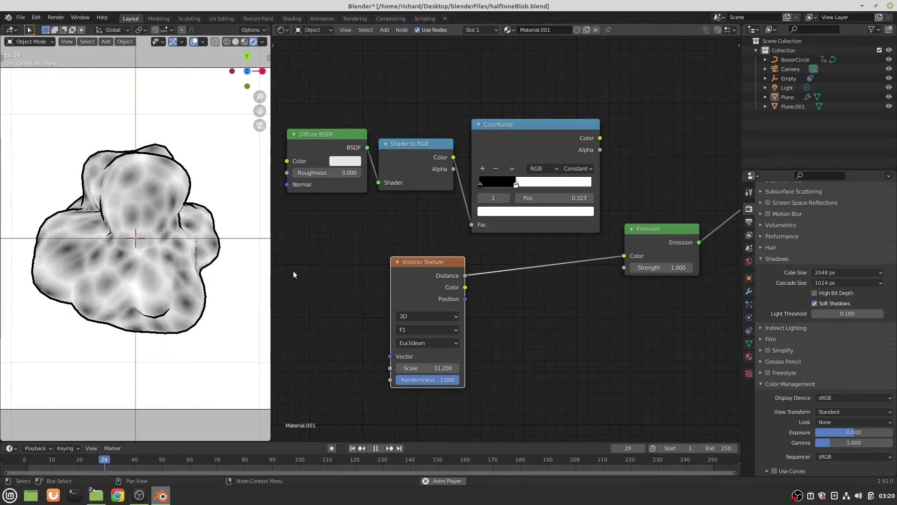
# Add a Texture Coordinate node and drive the Voronoi Vector with its Camera output.
pyautogui.hotkey('shift', 'a')
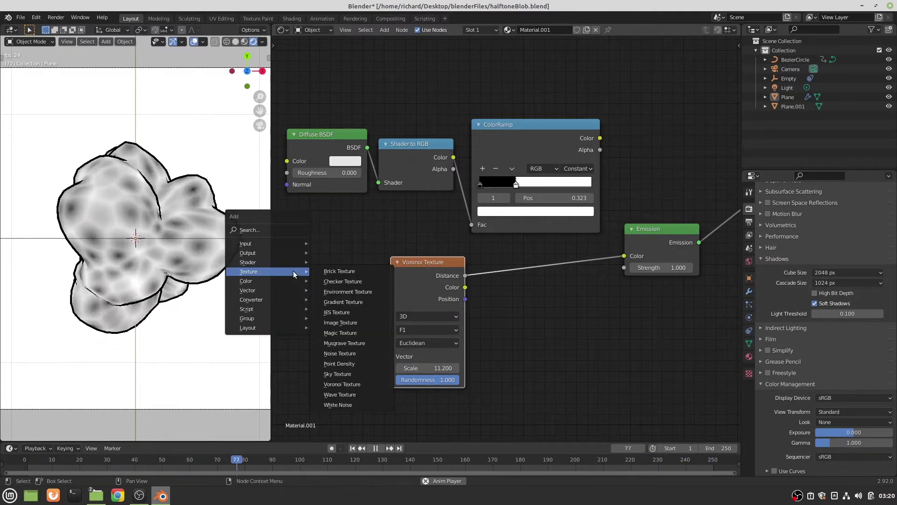
pyautogui.moveTo(290, 246)
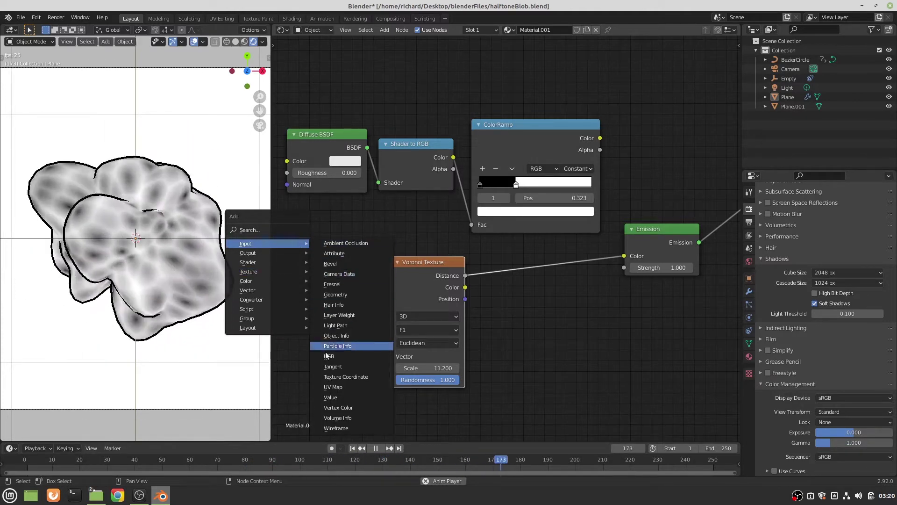
pyautogui.click(344, 377)
pyautogui.click(278, 234)
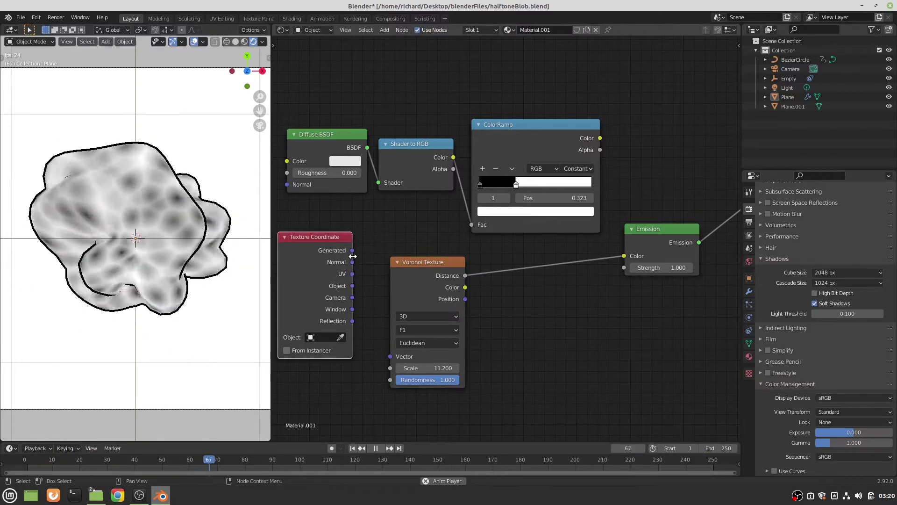
pyautogui.moveTo(354, 252); pyautogui.dragTo(387, 360)
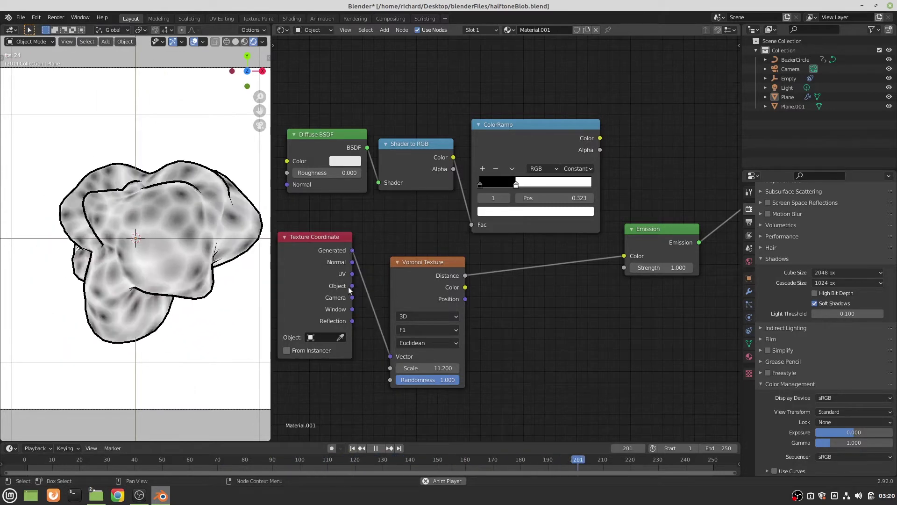
pyautogui.moveTo(353, 286); pyautogui.dragTo(388, 358)
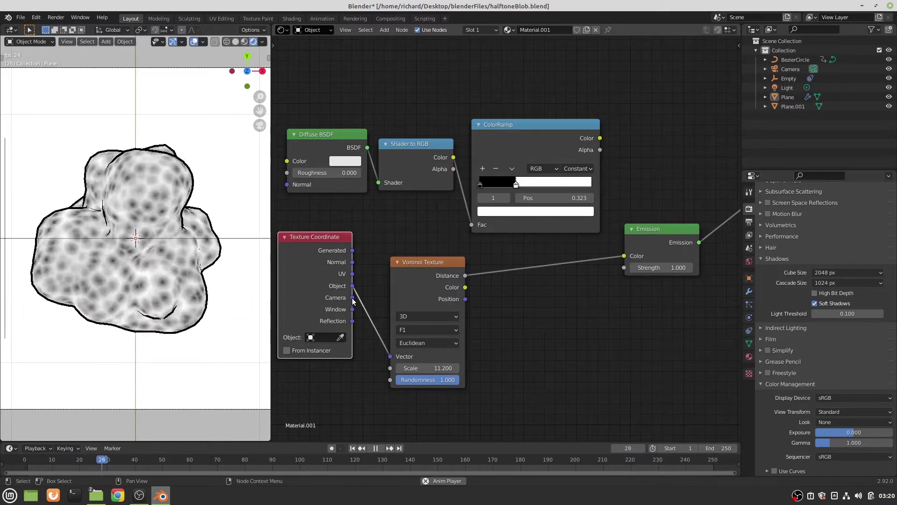
pyautogui.moveTo(354, 302); pyautogui.dragTo(353, 297)
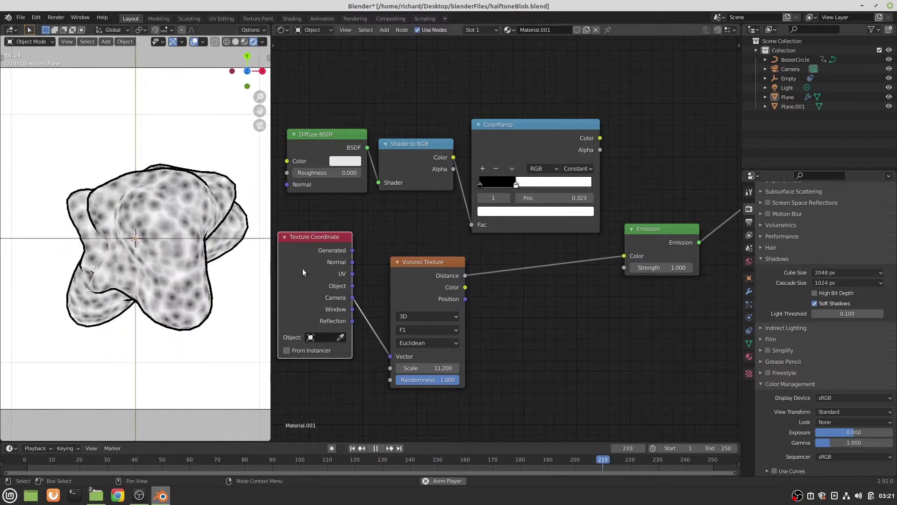
# Switch the Voronoi Texture to 2D and feed its Vector from Window coordinates.
pyautogui.click(457, 320)
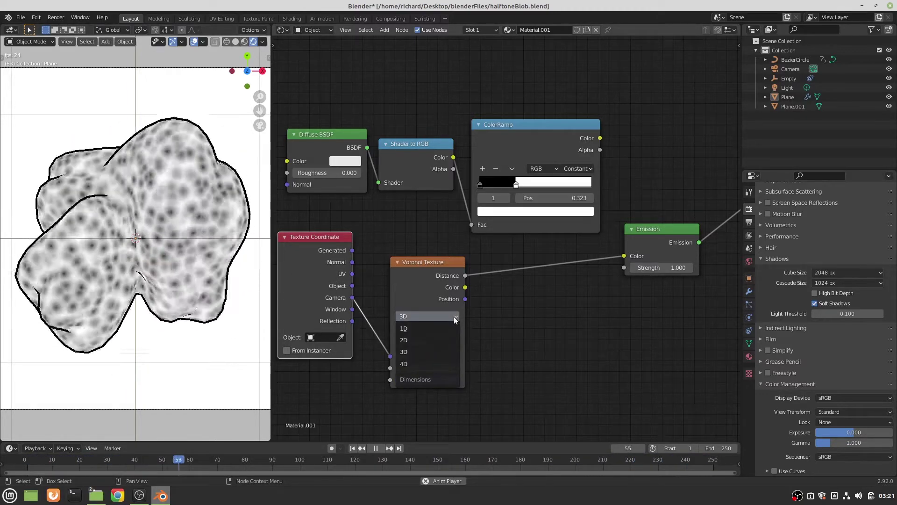
pyautogui.click(440, 341)
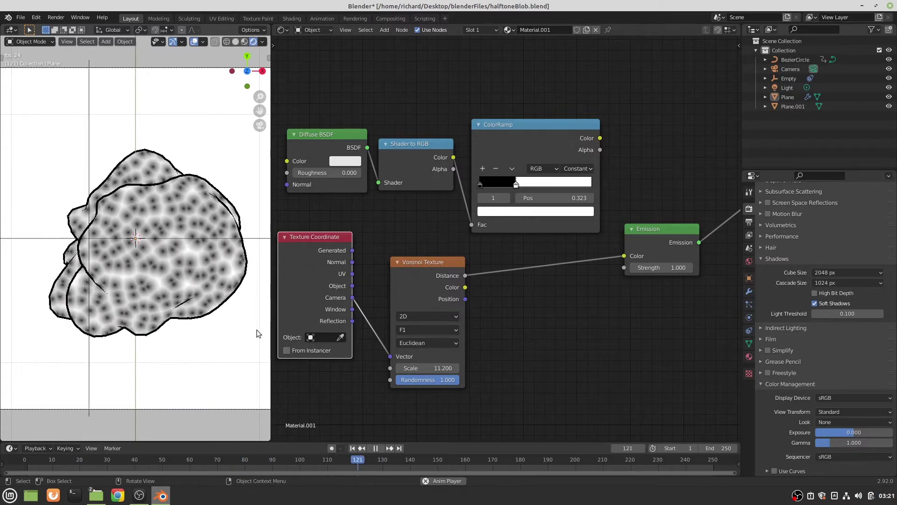
pyautogui.moveTo(352, 313); pyautogui.dragTo(200, 340)
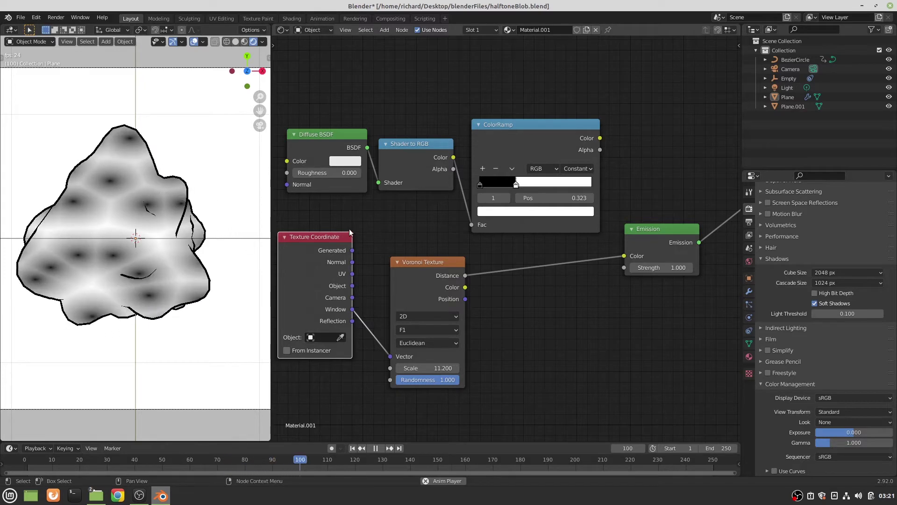
# Move the coordinate and Voronoi nodes left, setting Voronoi Randomness 0 and Scale 51.5.
pyautogui.moveTo(339, 232); pyautogui.dragTo(315, 224)
pyautogui.moveTo(436, 261); pyautogui.dragTo(424, 221)
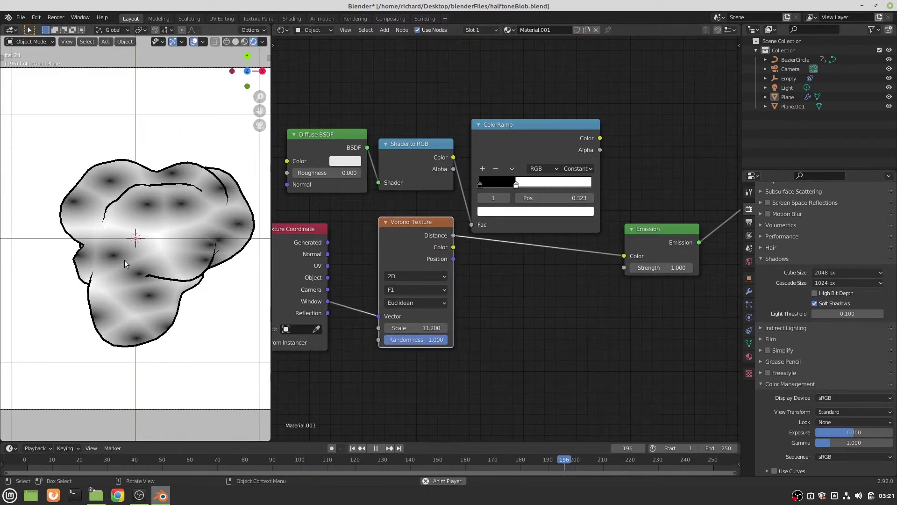
pyautogui.moveTo(393, 219); pyautogui.dragTo(376, 223)
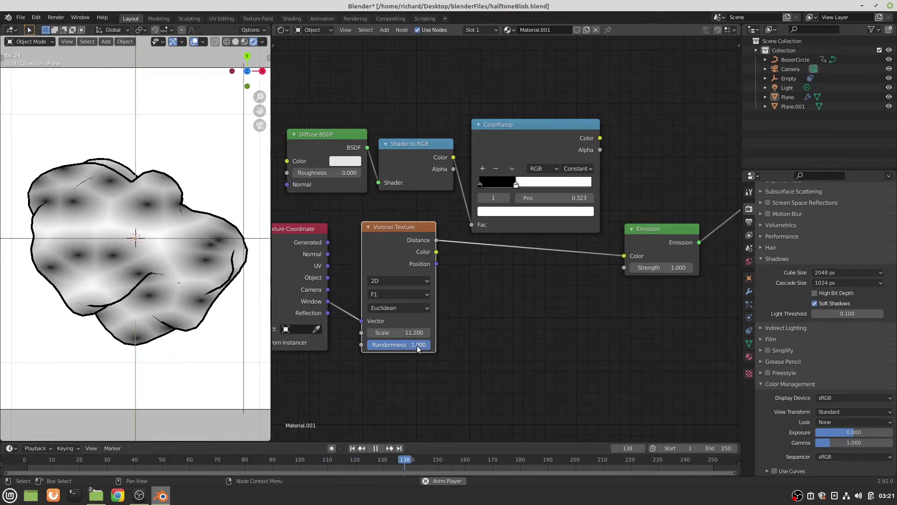
pyautogui.moveTo(418, 349); pyautogui.dragTo(374, 349)
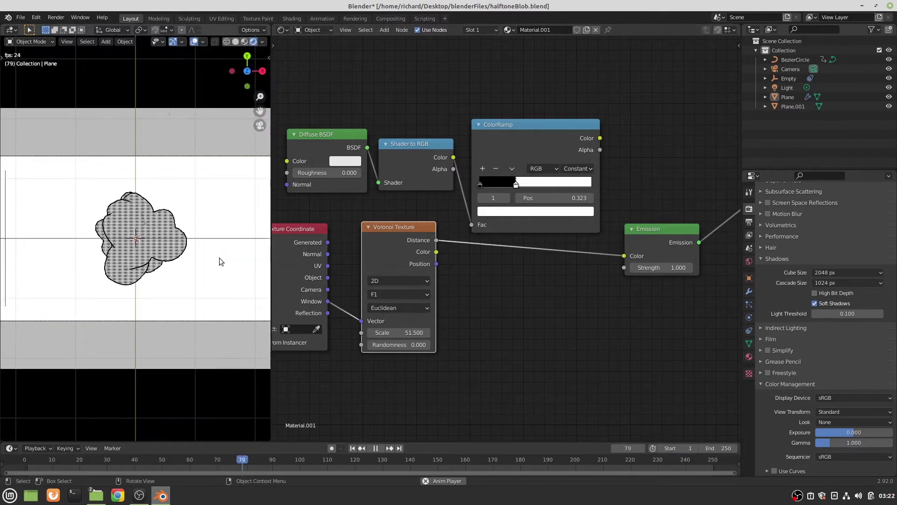
pyautogui.scroll(4, 220, 257)
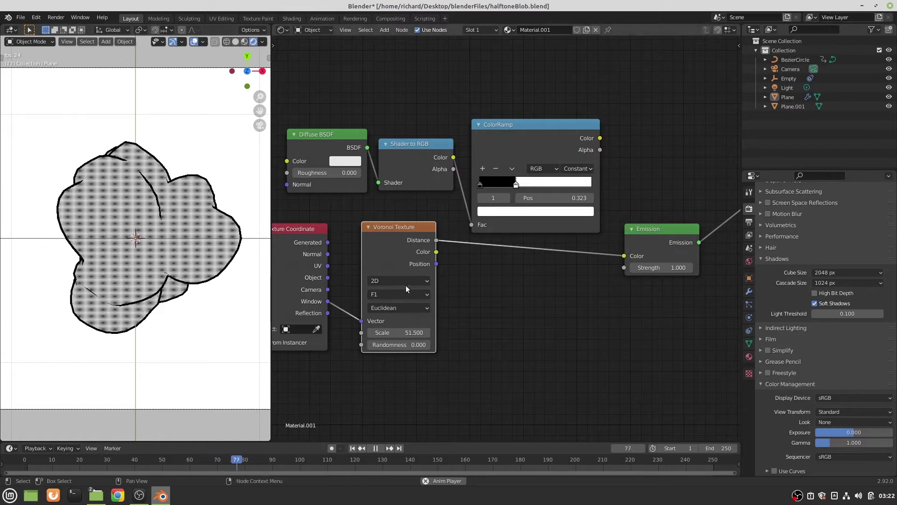
# Glance at the Output properties, return to Render properties, and bring up the Add node menu.
pyautogui.click(749, 209)
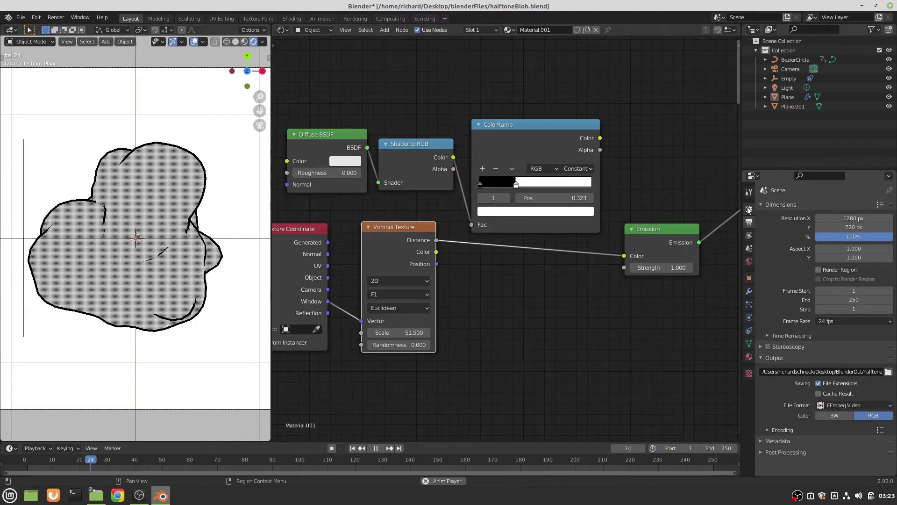
pyautogui.click(748, 210)
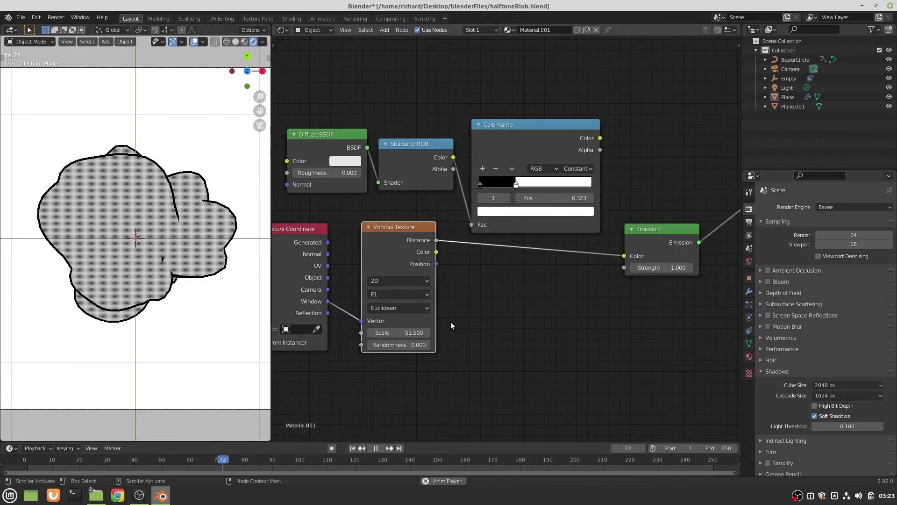
pyautogui.hotkey('shift', 'a')
pyautogui.moveTo(464, 324)
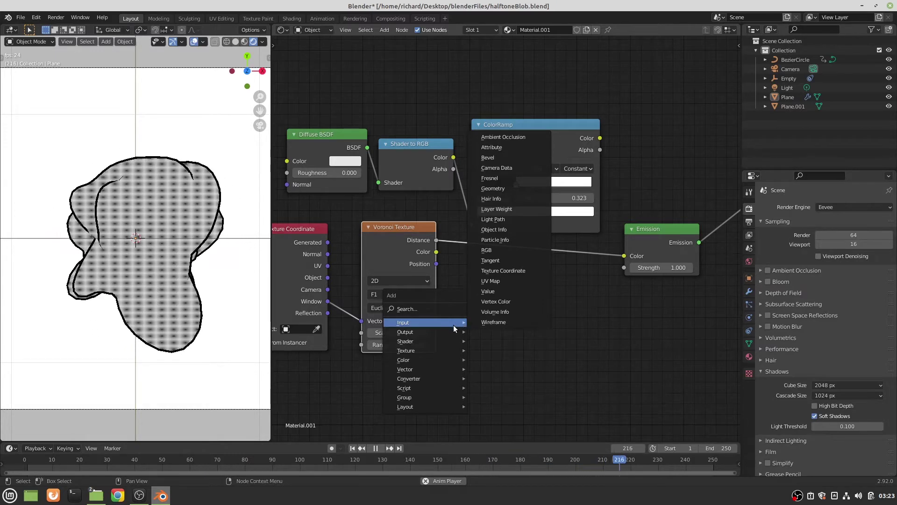
# Insert a Constant ColorRamp between Voronoi and Emission with its white stop at 0.318.
pyautogui.moveTo(429, 378)
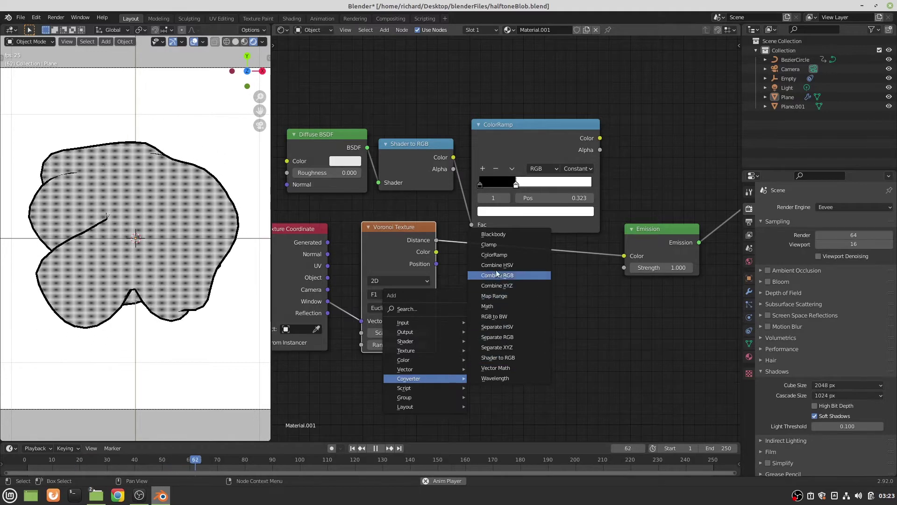
pyautogui.click(495, 256)
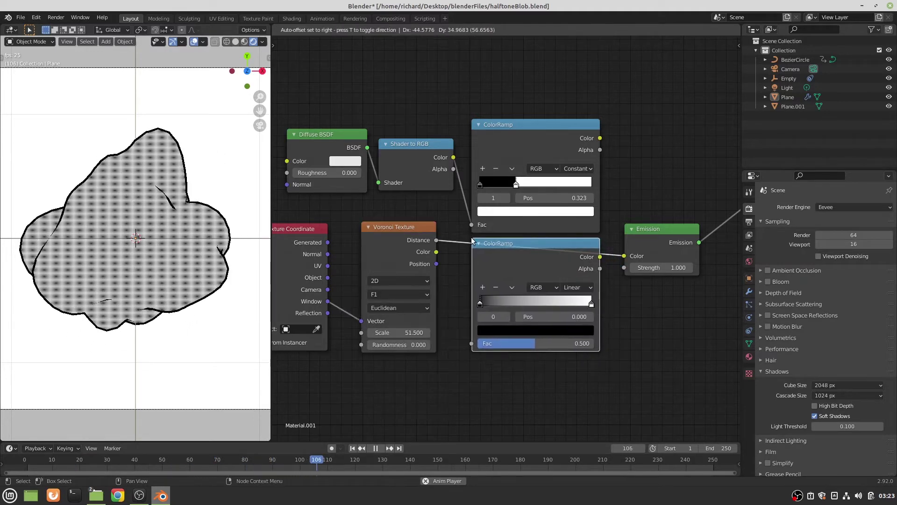
pyautogui.click(471, 237)
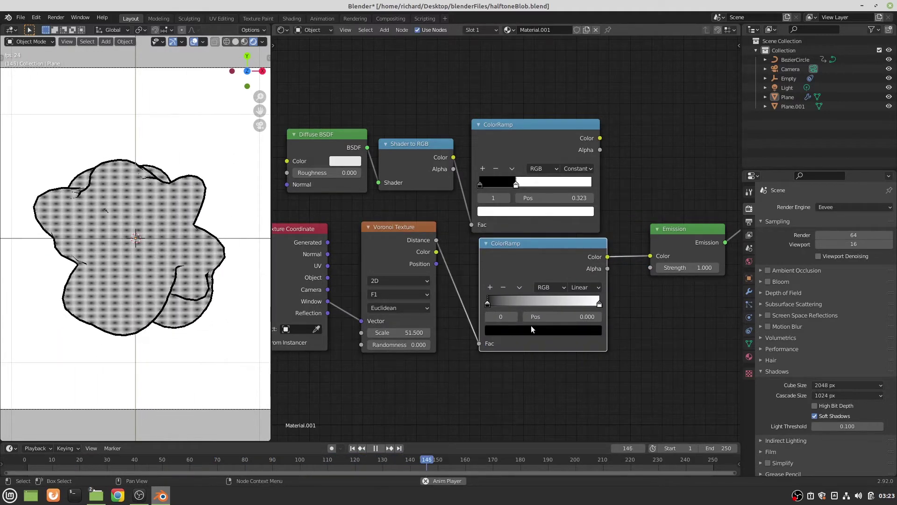
pyautogui.click(585, 287)
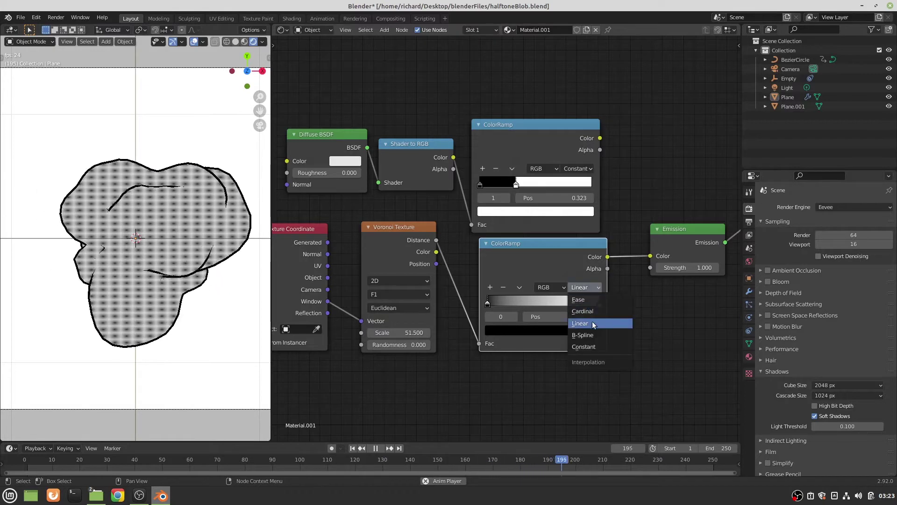
pyautogui.click(589, 347)
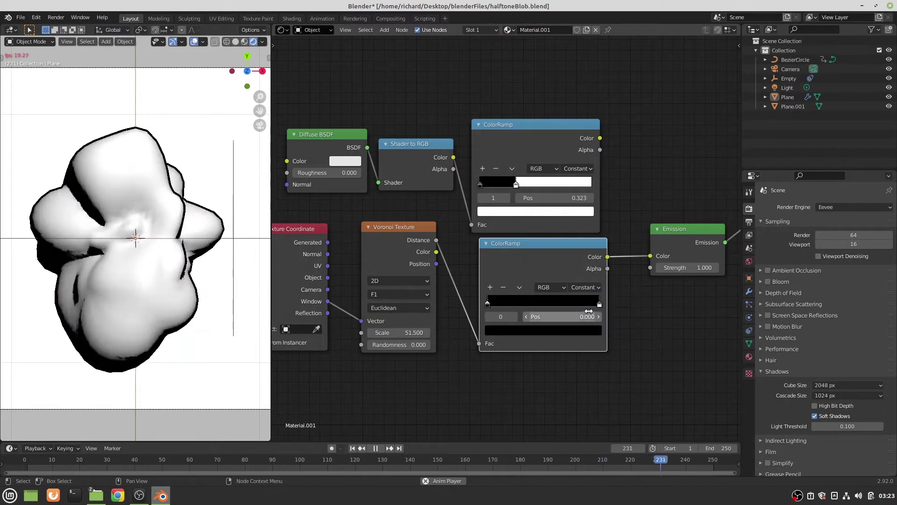
pyautogui.moveTo(600, 304); pyautogui.dragTo(512, 317)
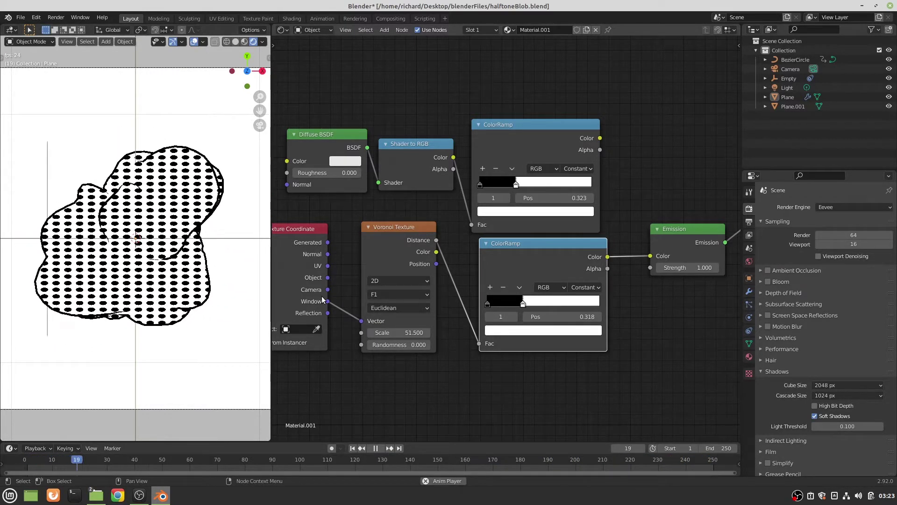
# Check the Voronoi Texture's dimension options, then bring up the add-node menu.
pyautogui.click(422, 282)
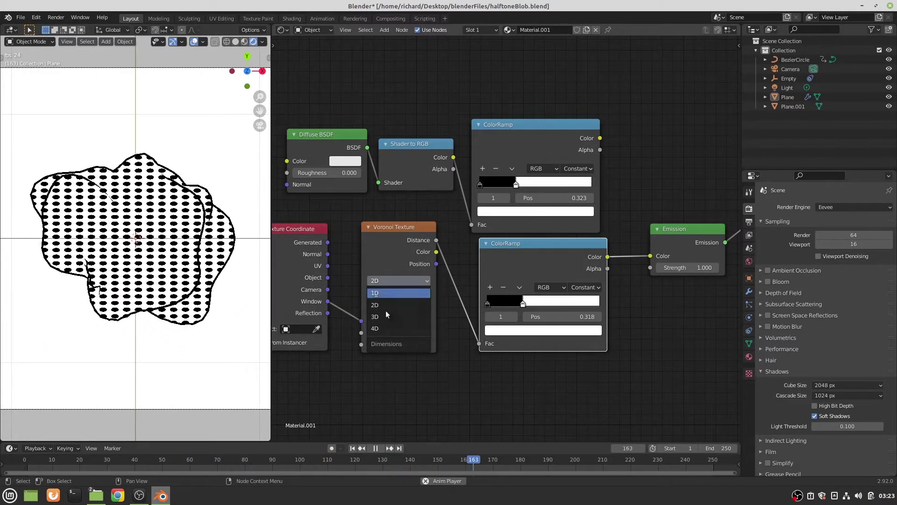
pyautogui.scroll(8, 97, 182)
pyautogui.scroll(-8, 97, 183)
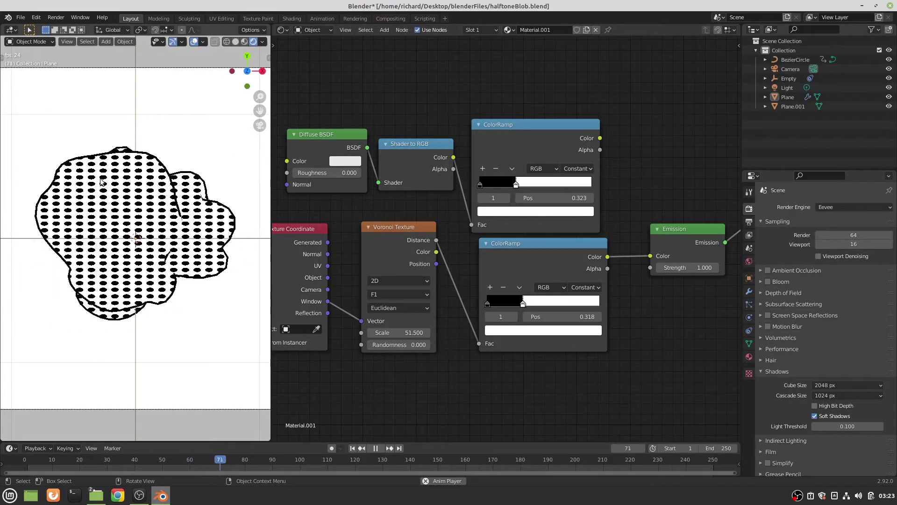
pyautogui.scroll(-5, 56, 187)
pyautogui.scroll(5, 55, 187)
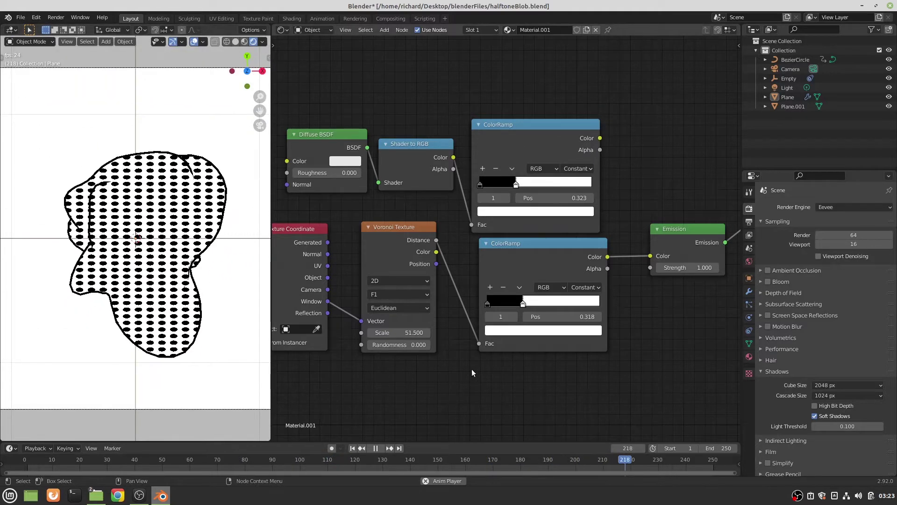
pyautogui.hotkey('shift', 'a')
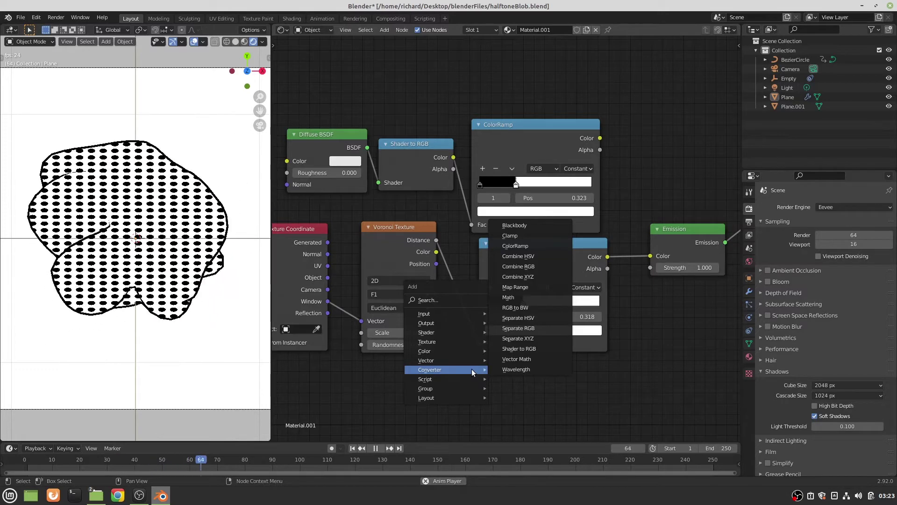
# Insert a Mapping node between Window coordinates and Voronoi, rotated 40° on Z.
pyautogui.moveTo(472, 360)
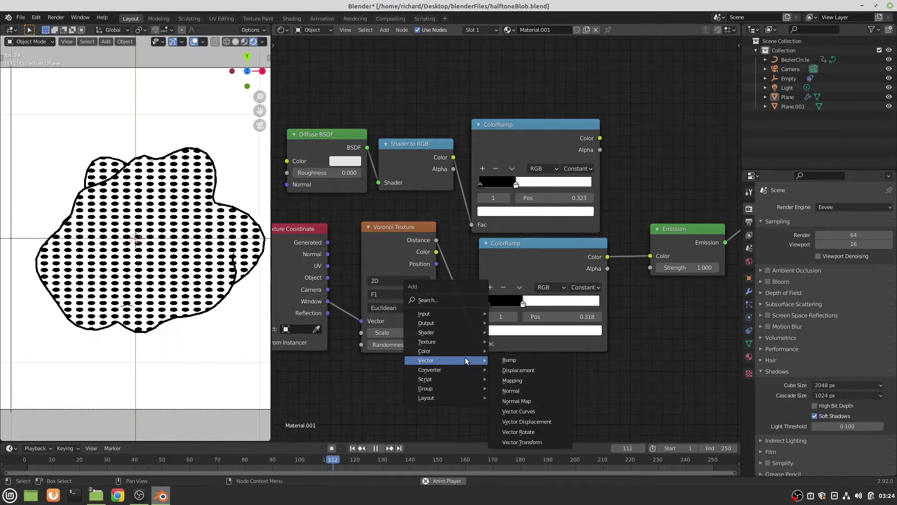
pyautogui.click(511, 381)
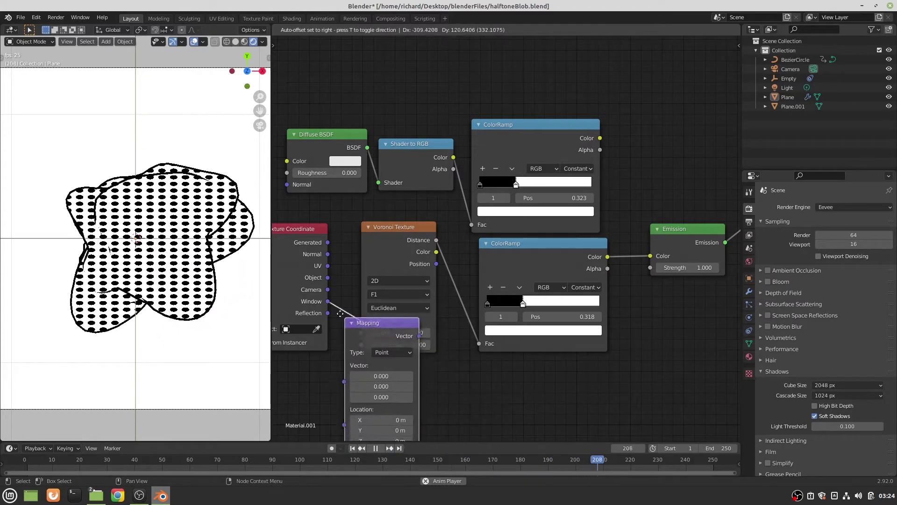
pyautogui.click(367, 219)
pyautogui.click(390, 351)
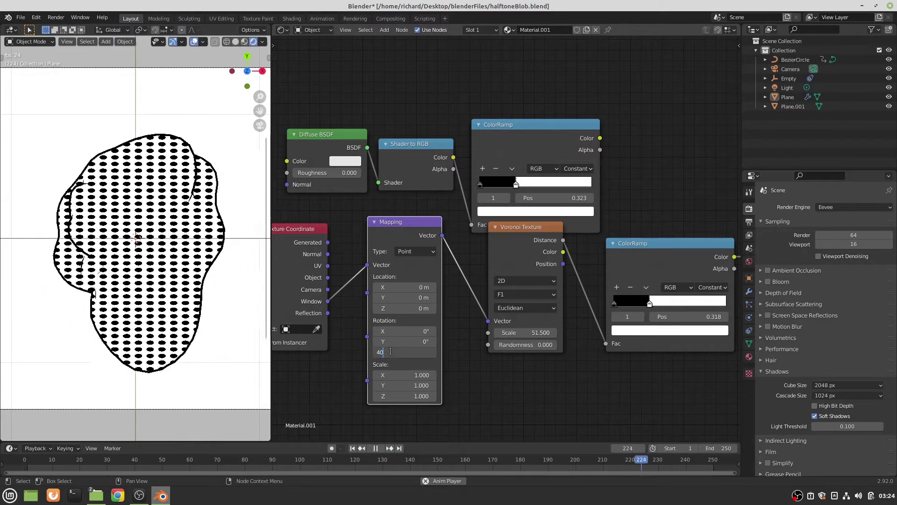
pyautogui.write('40')
pyautogui.press('Return')
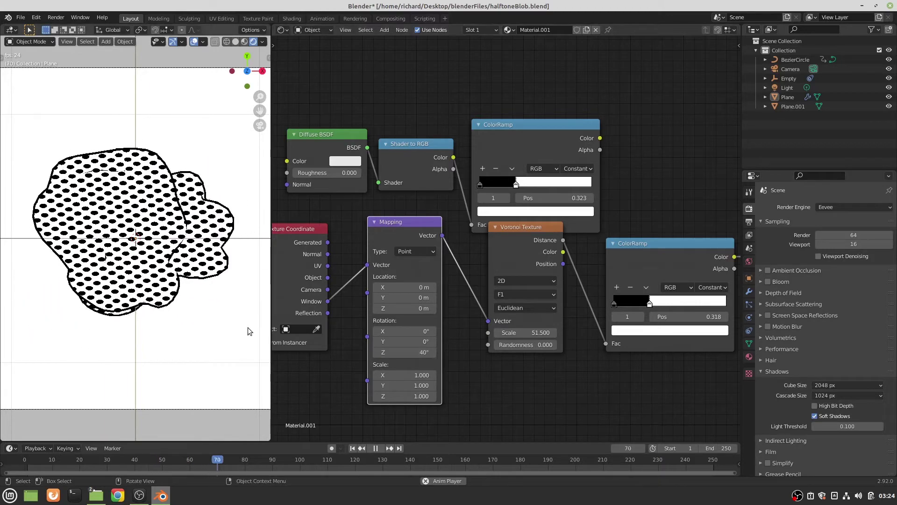
pyautogui.scroll(-1, 170, 252)
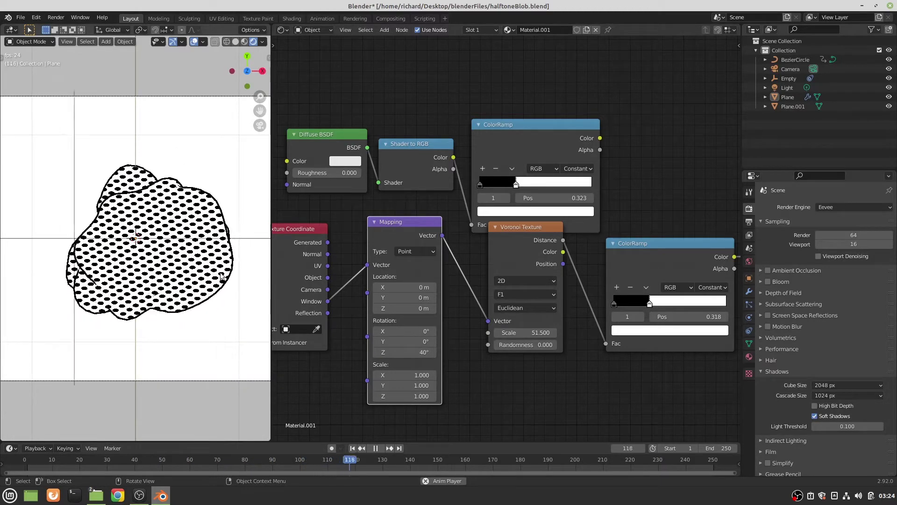
pyautogui.moveTo(519, 332); pyautogui.dragTo(533, 333)
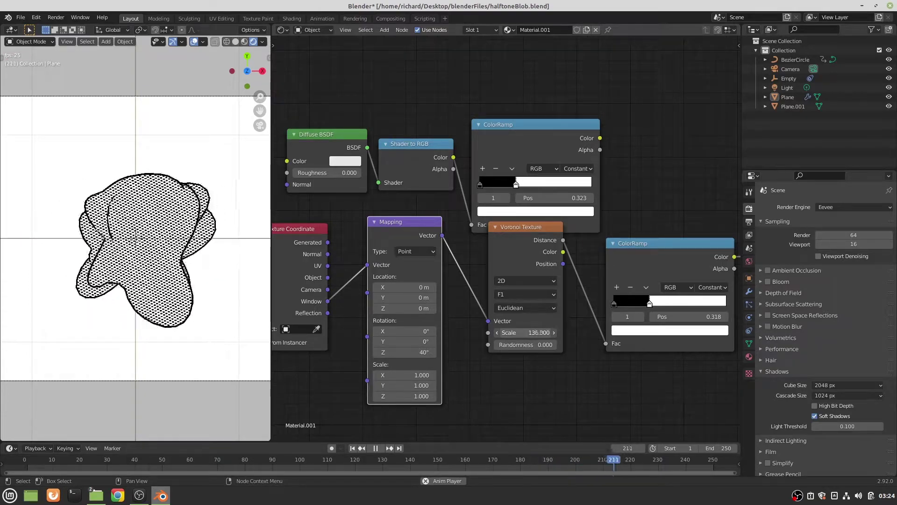
pyautogui.moveTo(528, 332); pyautogui.dragTo(526, 332)
pyautogui.scroll(-1, 138, 312)
pyautogui.scroll(2, 138, 313)
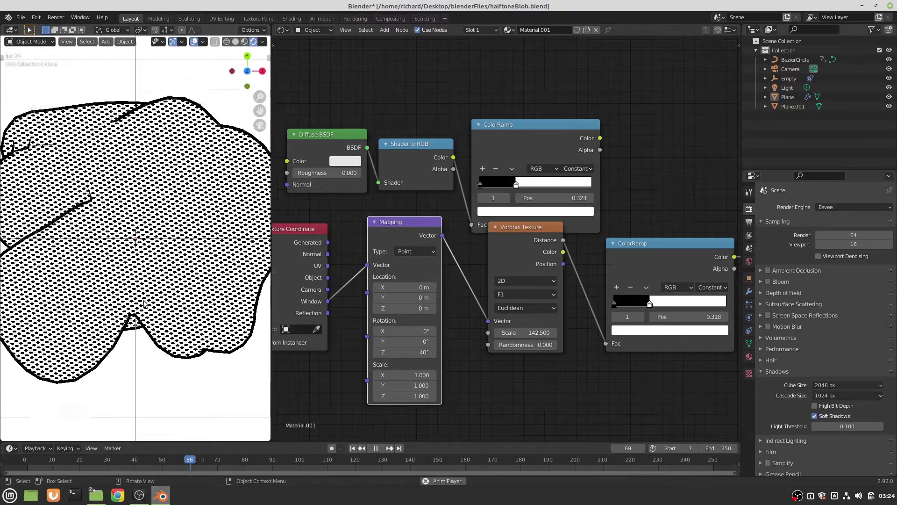
pyautogui.scroll(-1, 128, 274)
pyautogui.scroll(10, 128, 273)
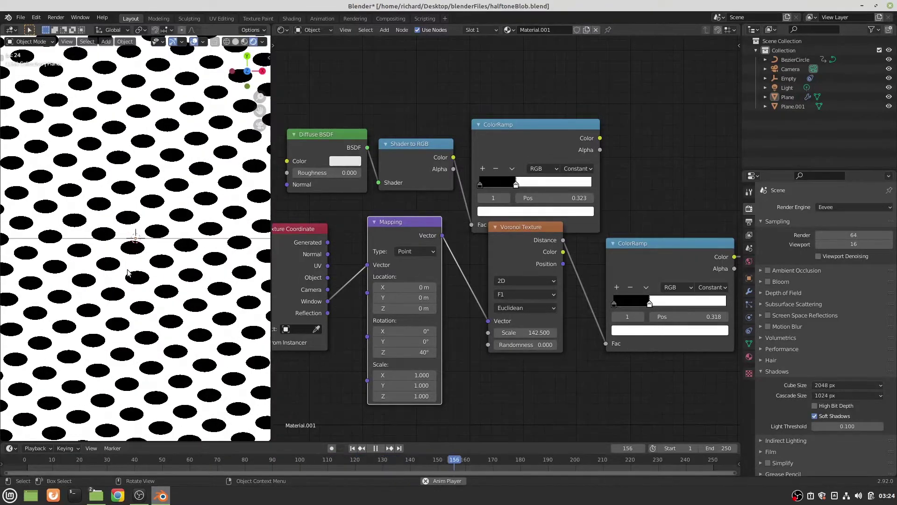
pyautogui.scroll(-10, 129, 262)
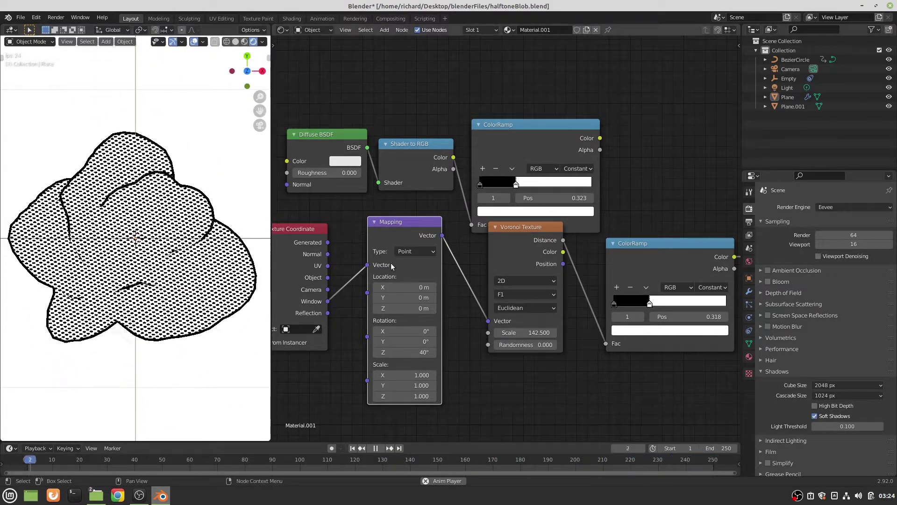
pyautogui.scroll(-2, 416, 276)
pyautogui.scroll(-2, 420, 275)
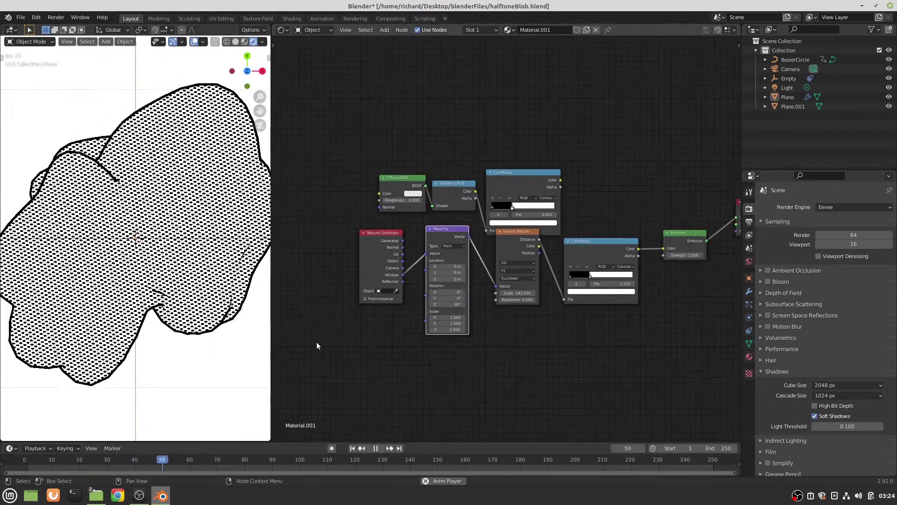
pyautogui.scroll(-2, 219, 309)
pyautogui.scroll(-4, 221, 309)
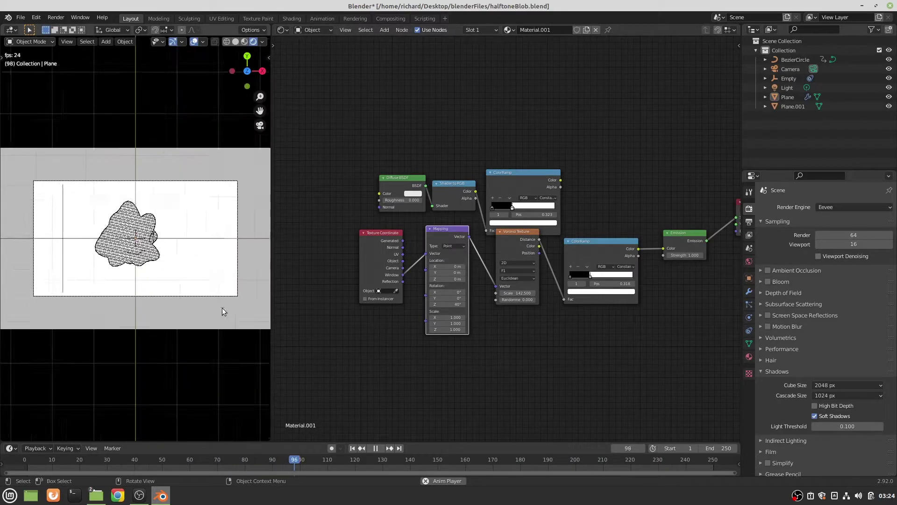
pyautogui.moveTo(221, 307)
pyautogui.mouseDown(button='middle')
pyautogui.moveTo(186, 324)
pyautogui.moveTo(120, 306)
pyautogui.moveTo(96, 276)
pyautogui.moveTo(226, 298)
pyautogui.moveTo(220, 313)
pyautogui.mouseUp(button='middle')
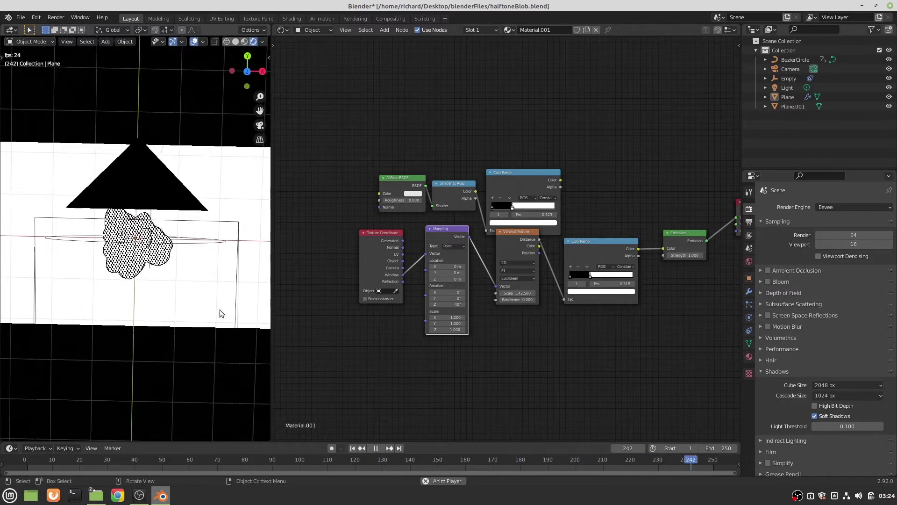
# Select the BezierCircle and move the upper ColorRamp node up and left.
pyautogui.click(154, 242)
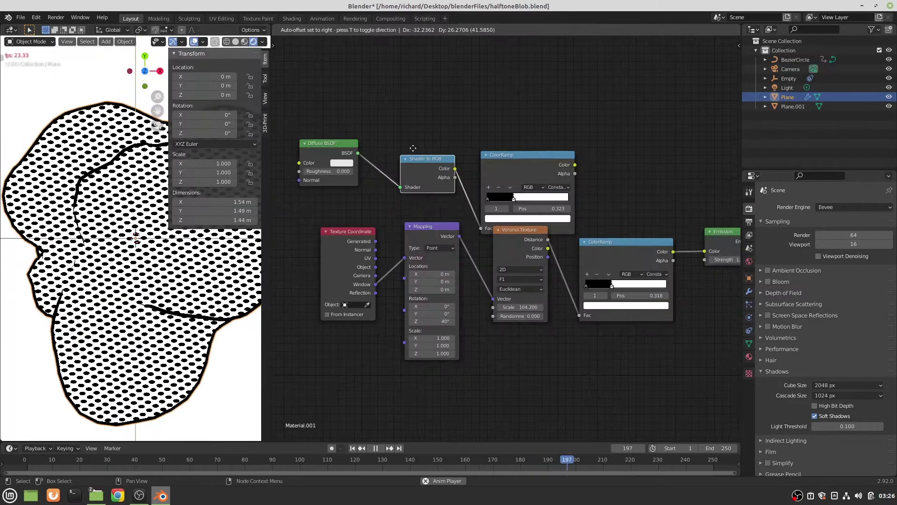
pyautogui.click(413, 159)
pyautogui.moveTo(528, 156); pyautogui.dragTo(518, 127)
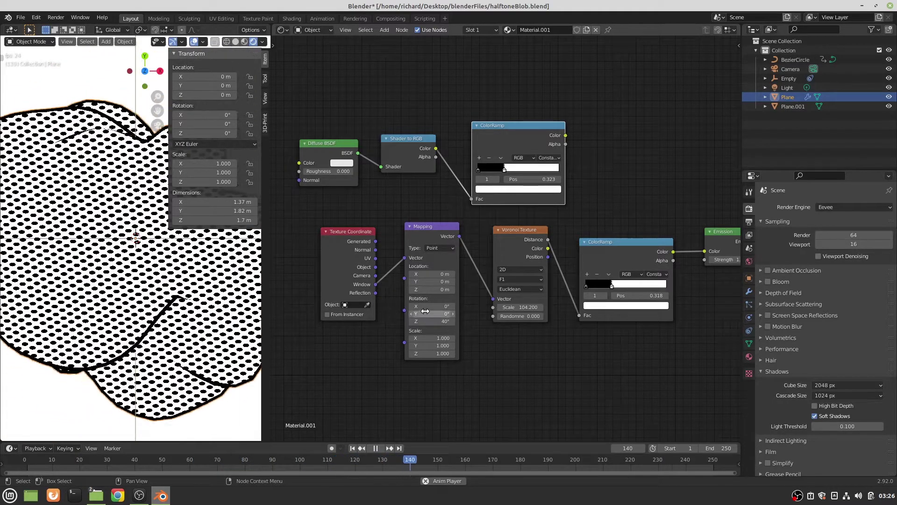
# Set the Mapping node's X scale to 2 to stretch the halftone dots.
pyautogui.moveTo(425, 337)
pyautogui.mouseDown()
pyautogui.moveTo(460, 338)
pyautogui.moveTo(427, 337)
pyautogui.mouseUp()
pyautogui.click(431, 338)
pyautogui.write('1.9')
pyautogui.press('BackSpace')
pyautogui.press('BackSpace')
pyautogui.press('BackSpace')
pyautogui.write('2')
pyautogui.press('Return')
pyautogui.hotkey('shift', 'a')
pyautogui.moveTo(592, 158)
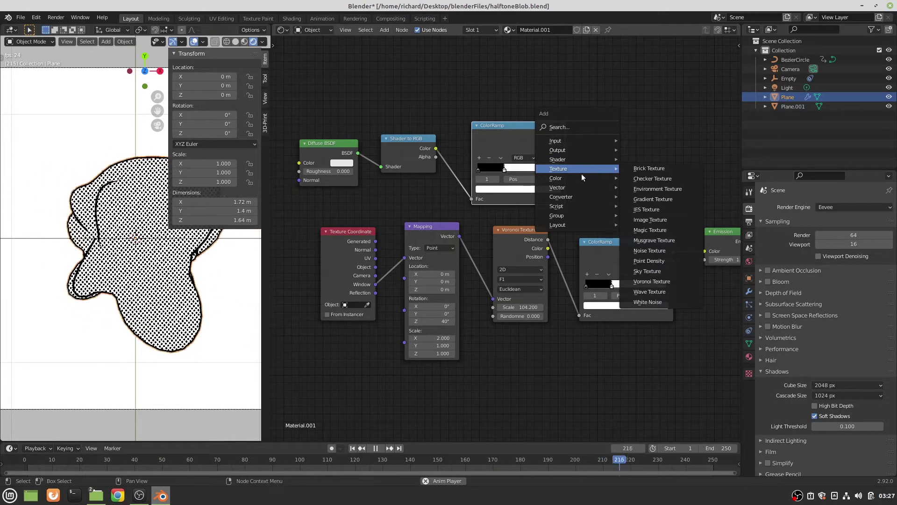
# Add a Mix node taking the upper ColorRamp as Color1 and lower ColorRamp as Color2, feeding Emission.
pyautogui.click(637, 229)
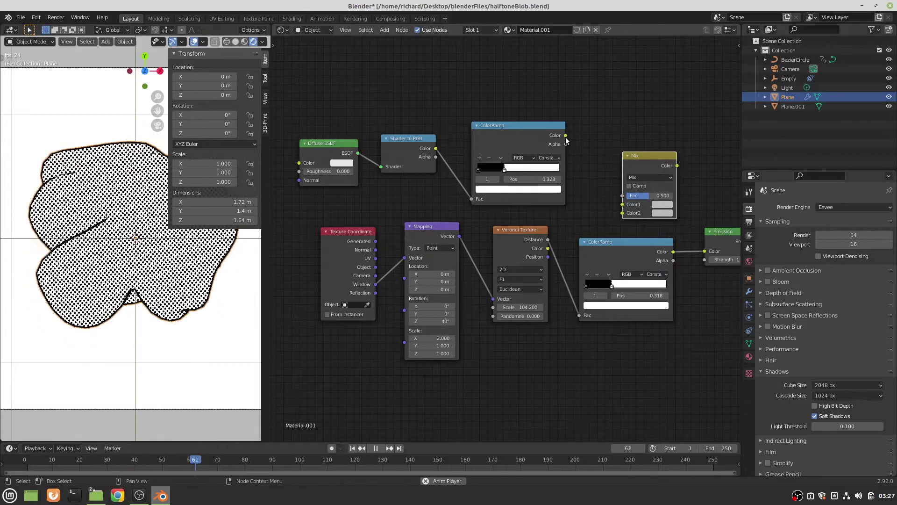
pyautogui.moveTo(565, 135); pyautogui.dragTo(598, 178)
pyautogui.moveTo(613, 210); pyautogui.dragTo(622, 204)
pyautogui.moveTo(678, 166); pyautogui.dragTo(705, 251)
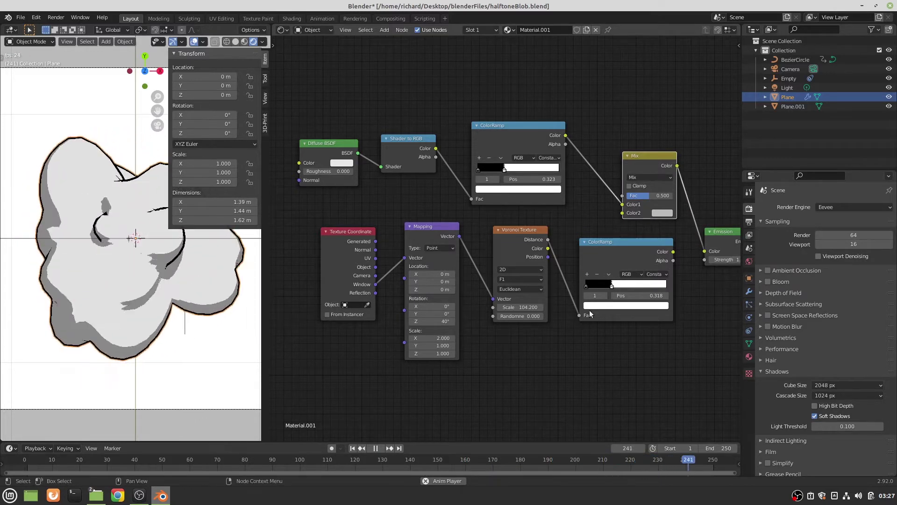
pyautogui.moveTo(649, 242); pyautogui.dragTo(677, 280)
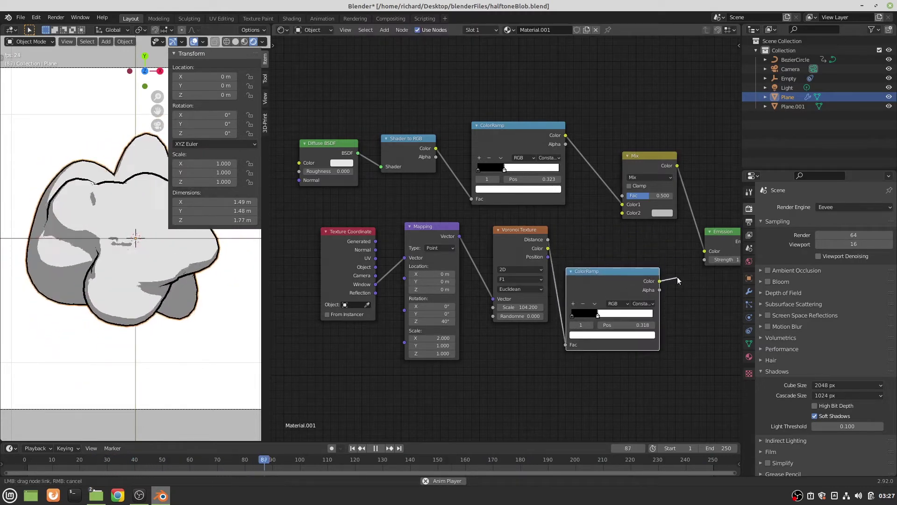
pyautogui.moveTo(620, 219); pyautogui.dragTo(622, 213)
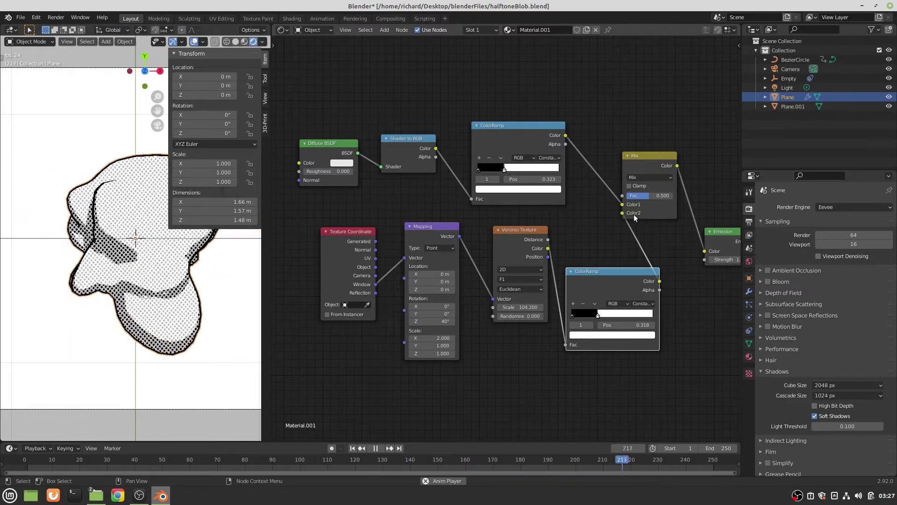
# Tidy the layout of the Mix, Texture Coordinate, Mapping, Voronoi and lower ColorRamp nodes.
pyautogui.moveTo(651, 162); pyautogui.dragTo(670, 180)
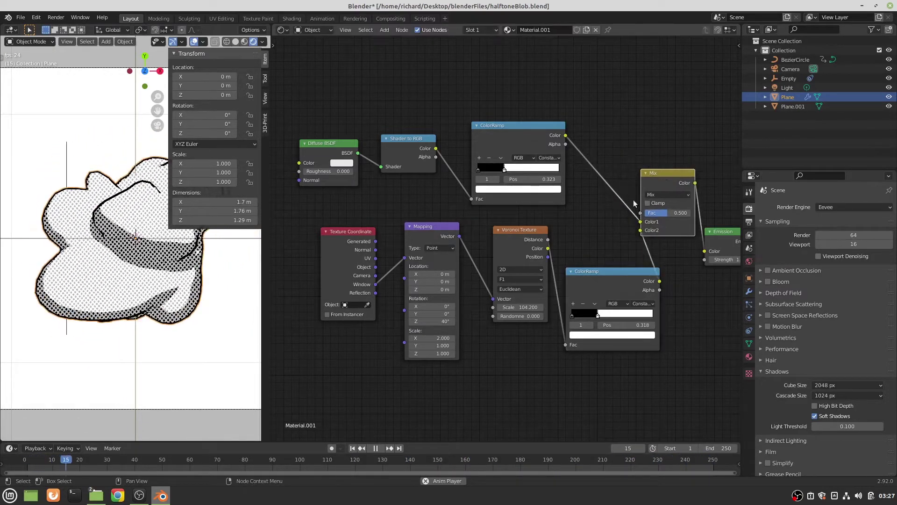
pyautogui.moveTo(348, 233); pyautogui.dragTo(316, 233)
pyautogui.moveTo(431, 231); pyautogui.dragTo(404, 232)
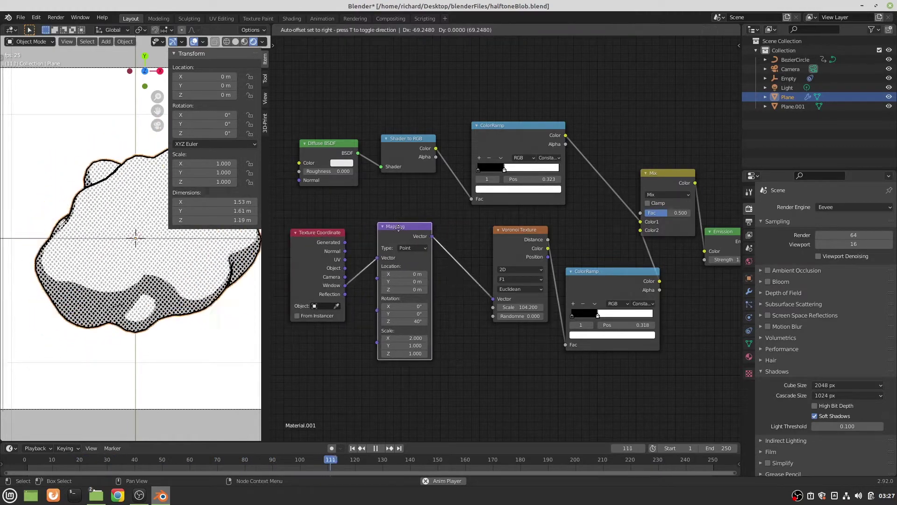
pyautogui.moveTo(524, 231); pyautogui.dragTo(499, 231)
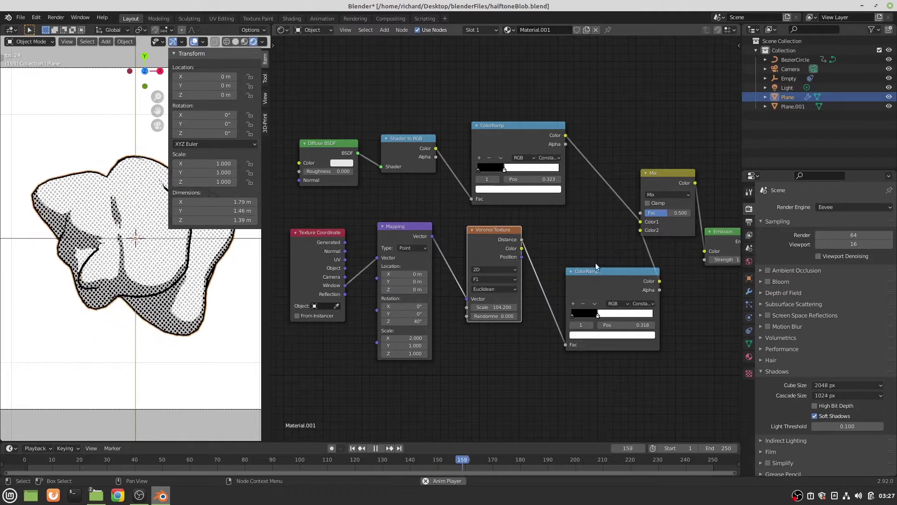
pyautogui.moveTo(615, 275); pyautogui.dragTo(590, 251)
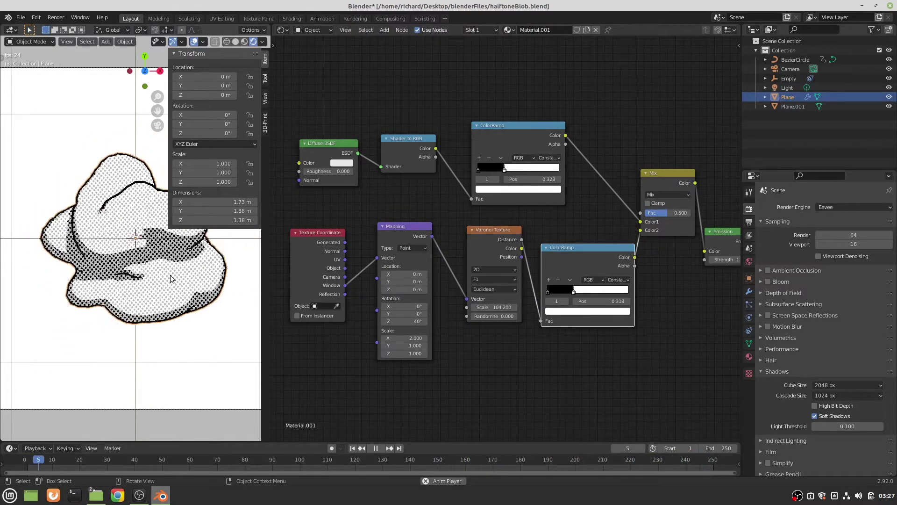
# Set the Mix node to Multiply blending with Fac 1.000, after briefly trying Darken.
pyautogui.click(676, 195)
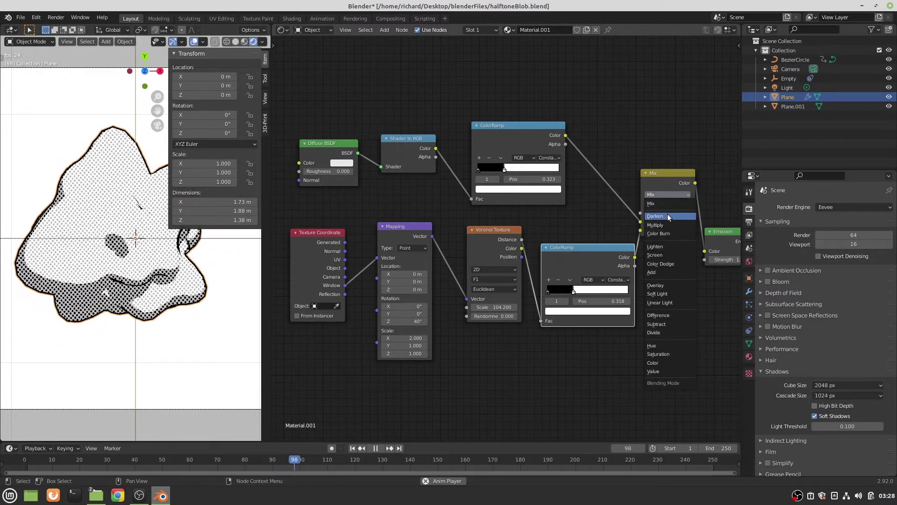
pyautogui.click(668, 217)
pyautogui.click(674, 194)
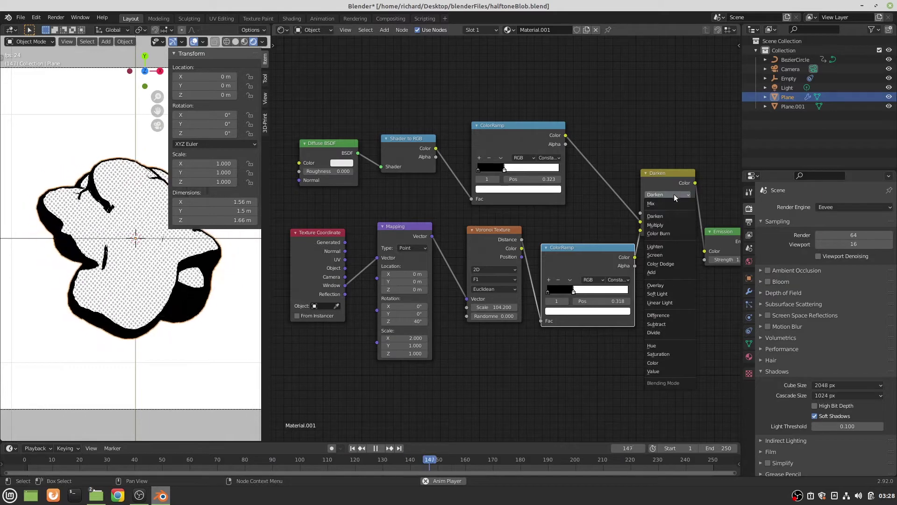
pyautogui.click(667, 225)
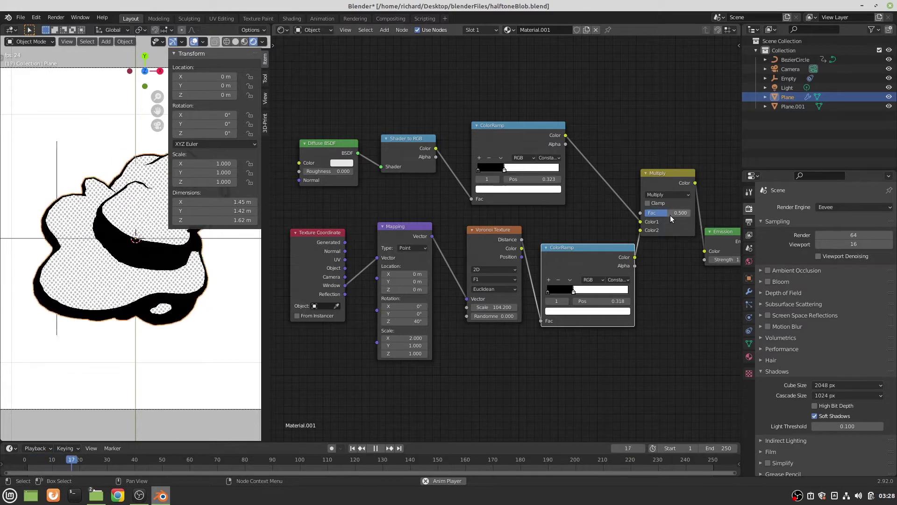
pyautogui.click(673, 194)
pyautogui.click(674, 195)
pyautogui.moveTo(674, 211); pyautogui.dragTo(697, 211)
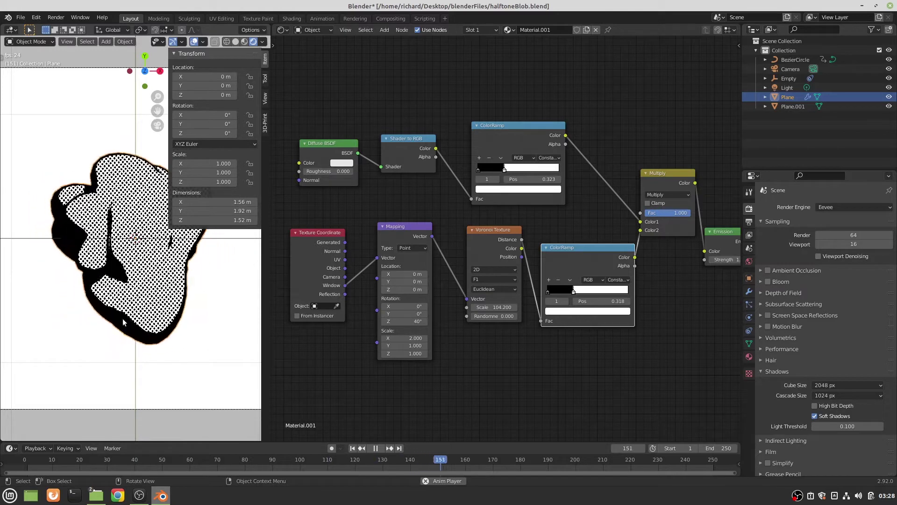
pyautogui.moveTo(684, 340); pyautogui.dragTo(538, 274, button='middle')
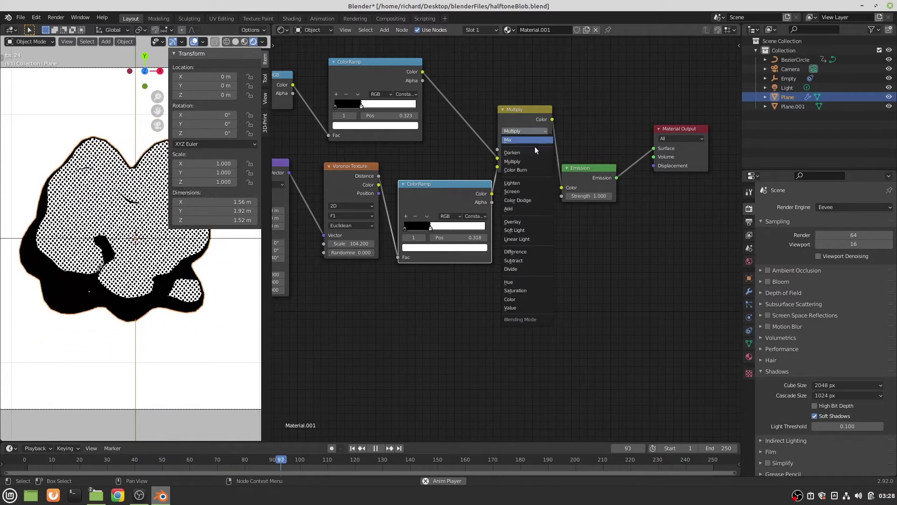
# Switch the mix to Screen and set ramp stops to 0.627 (top) and 0.268 (lower).
pyautogui.click(529, 191)
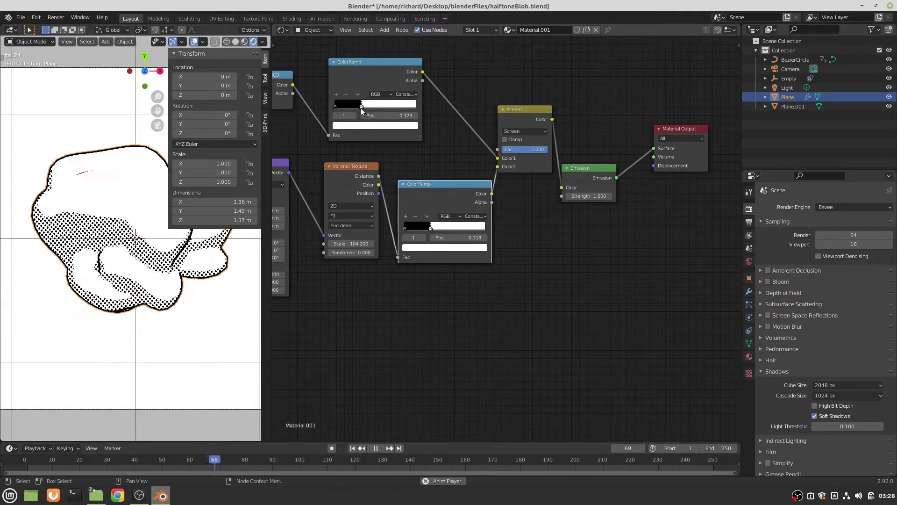
pyautogui.moveTo(370, 108); pyautogui.dragTo(331, 112)
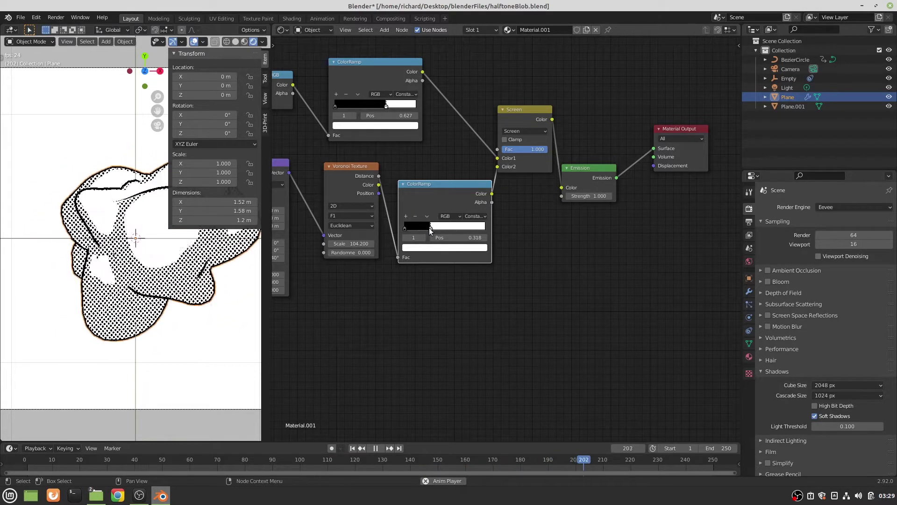
pyautogui.moveTo(408, 228); pyautogui.dragTo(419, 227)
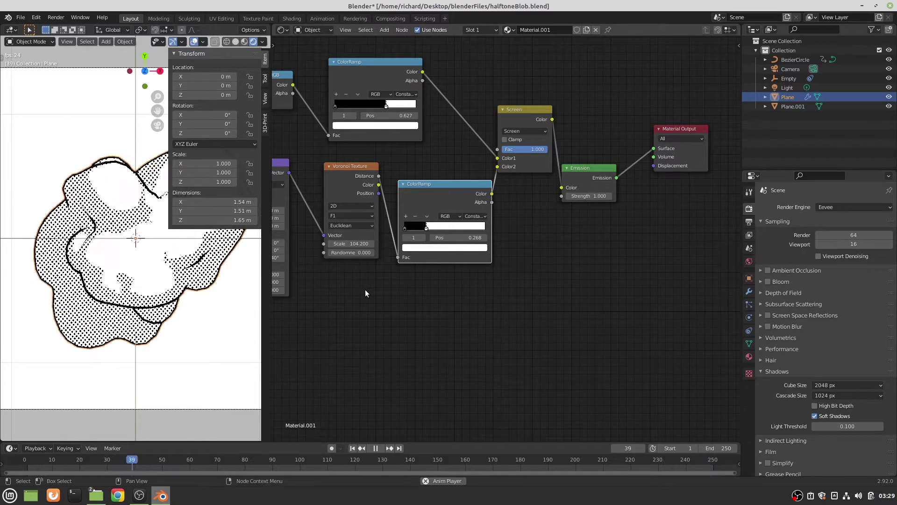
pyautogui.moveTo(411, 293); pyautogui.dragTo(563, 362, button='middle')
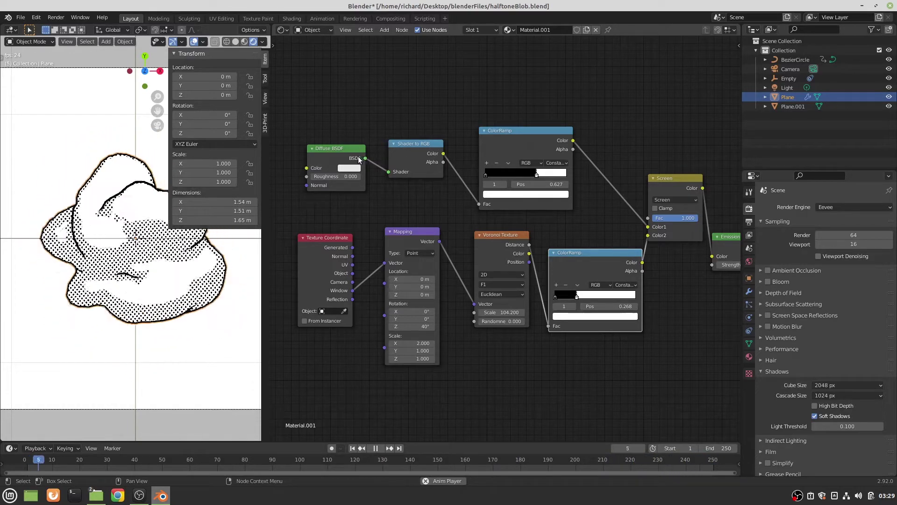
# Duplicate the Shader to RGB and top ColorRamp pair below, fed by the Diffuse BSDF.
pyautogui.moveTo(347, 150); pyautogui.dragTo(318, 162)
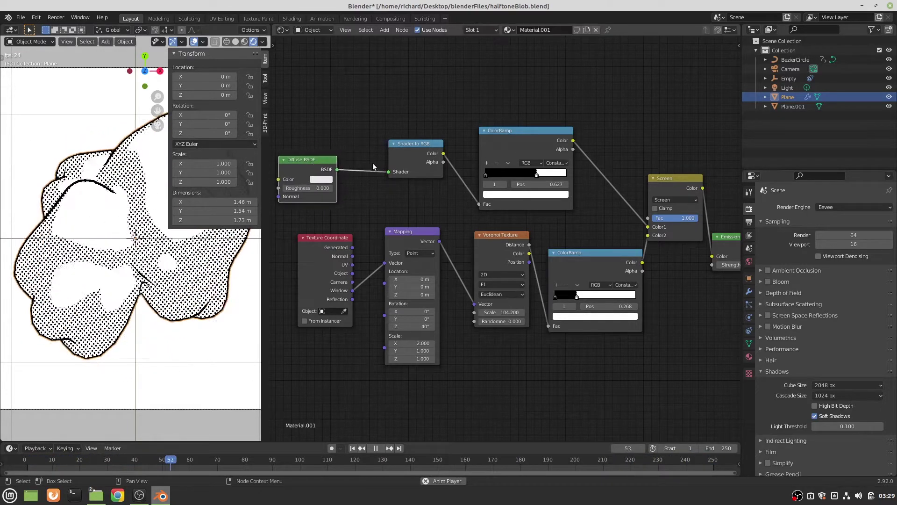
pyautogui.moveTo(441, 159); pyautogui.dragTo(422, 113, button='middle')
pyautogui.moveTo(351, 63); pyautogui.dragTo(560, 121)
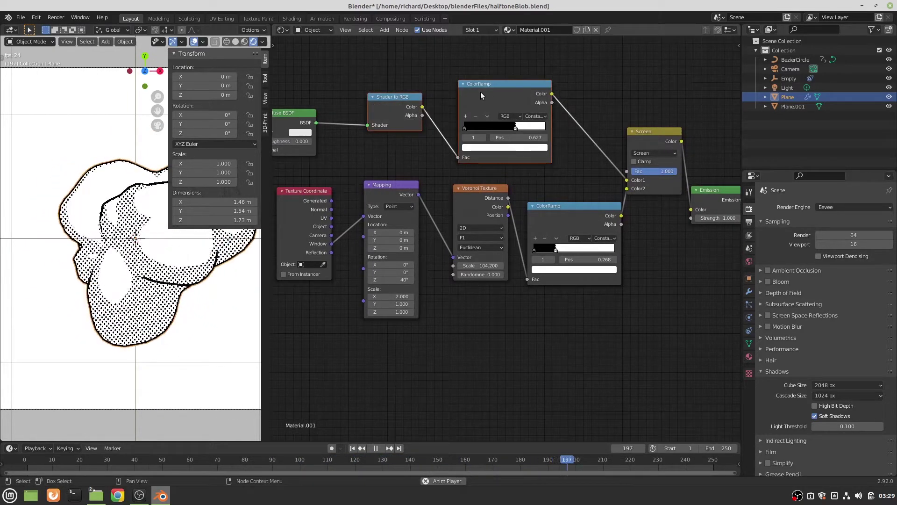
pyautogui.hotkey('shift', 'd')
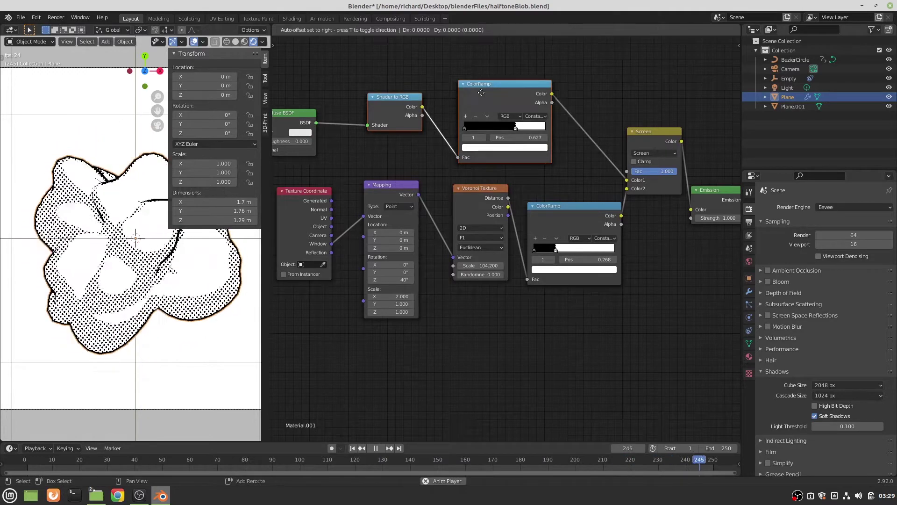
pyautogui.click(462, 354)
pyautogui.moveTo(316, 123); pyautogui.dragTo(391, 387)
pyautogui.moveTo(600, 290); pyautogui.dragTo(494, 217, button='middle')
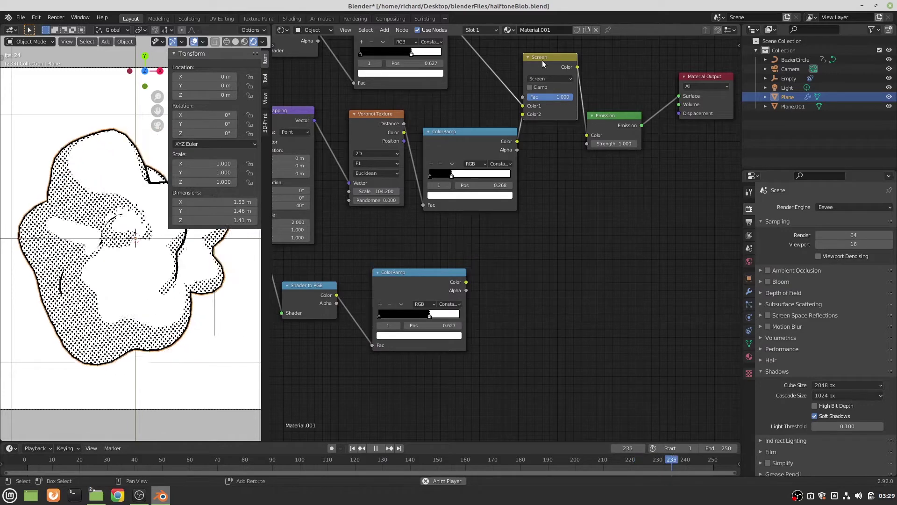
# Duplicate the Screen mix, chain it before Emission, and wire the lower ramp into its Color2.
pyautogui.hotkey('shift', 'd')
pyautogui.click(550, 237)
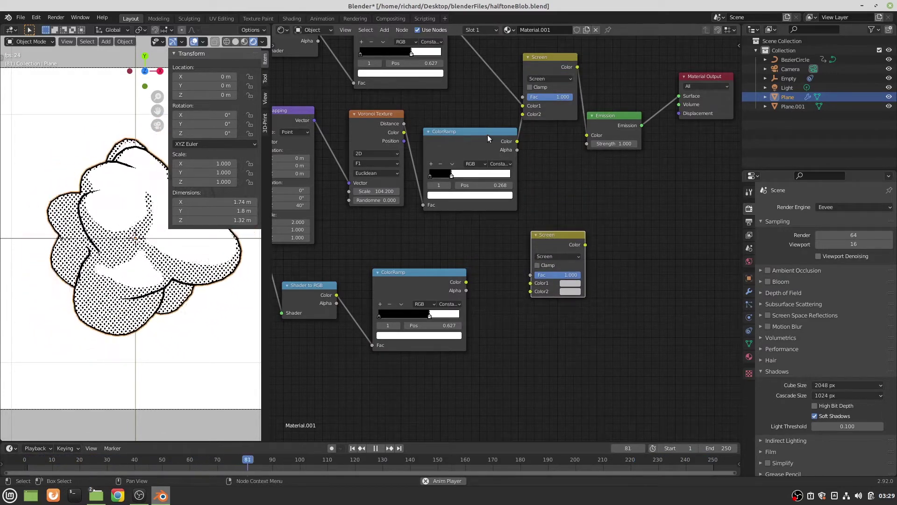
pyautogui.moveTo(587, 135); pyautogui.dragTo(530, 283)
pyautogui.moveTo(585, 245); pyautogui.dragTo(586, 135)
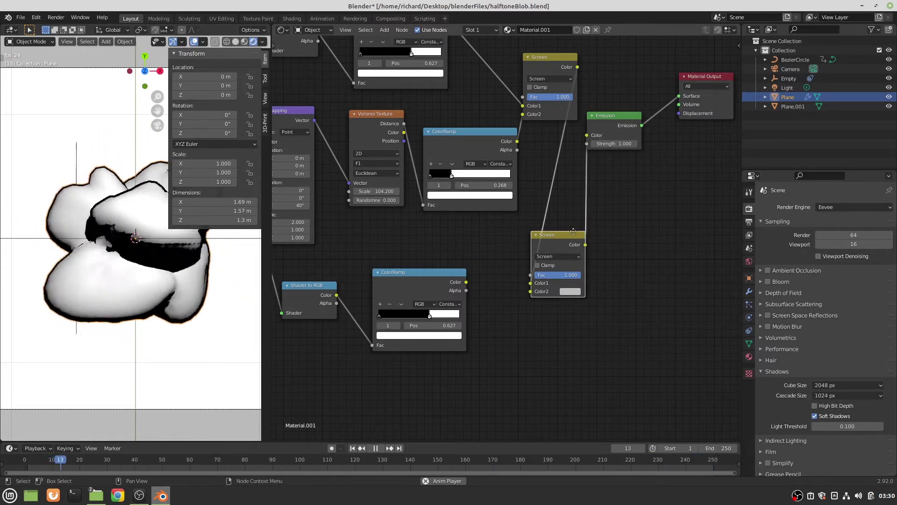
pyautogui.moveTo(571, 235); pyautogui.dragTo(579, 207)
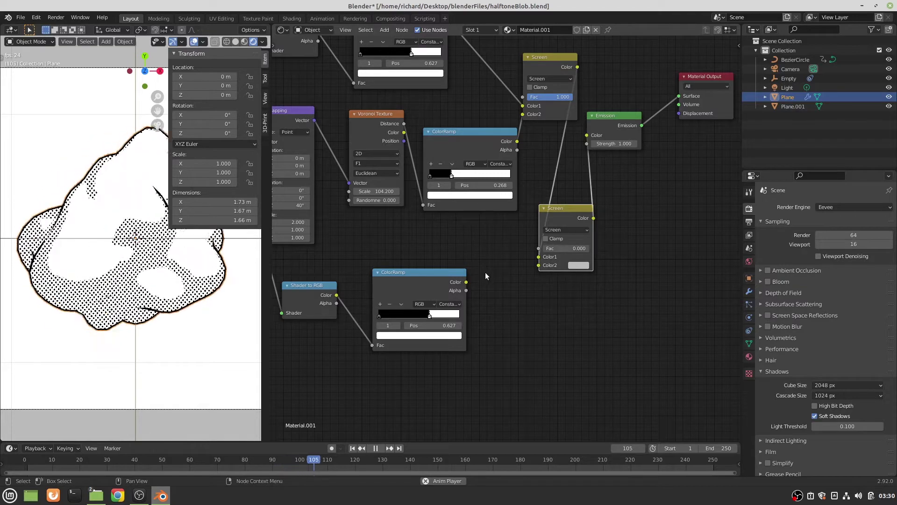
pyautogui.moveTo(563, 208); pyautogui.dragTo(571, 227)
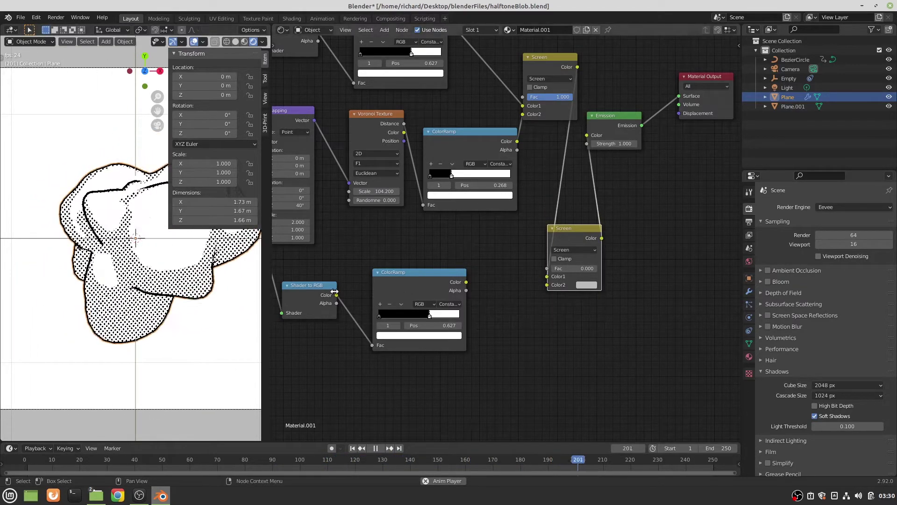
pyautogui.moveTo(467, 283); pyautogui.dragTo(547, 285)
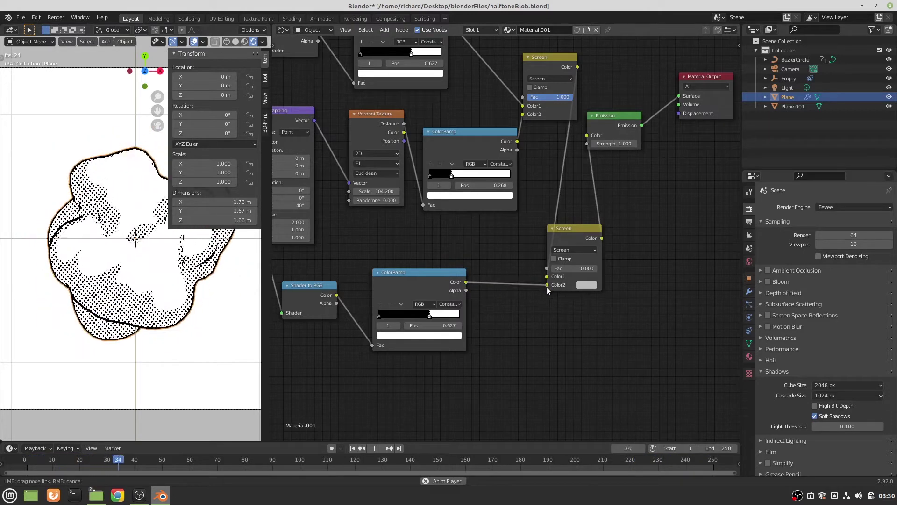
# Set the lower mix to Multiply at Fac 1.000 and move its shadow ramp stop to 0.164.
pyautogui.click(574, 249)
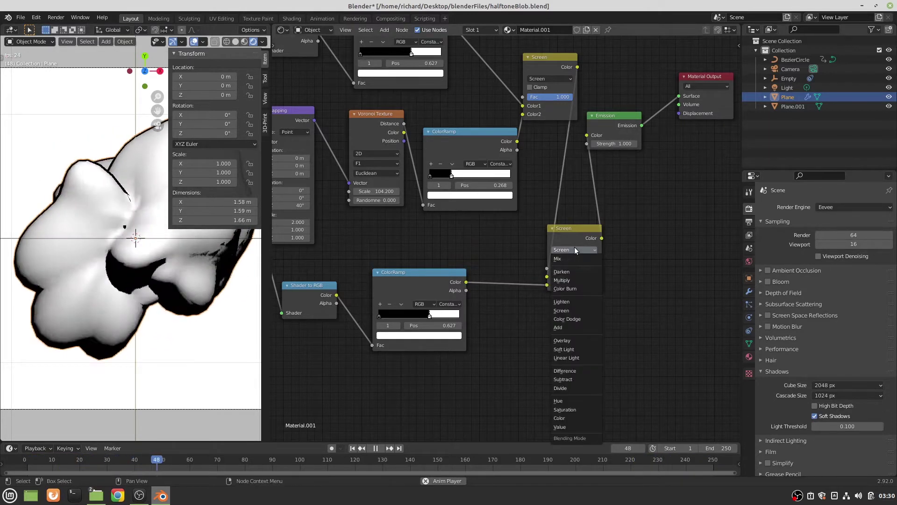
pyautogui.click(575, 280)
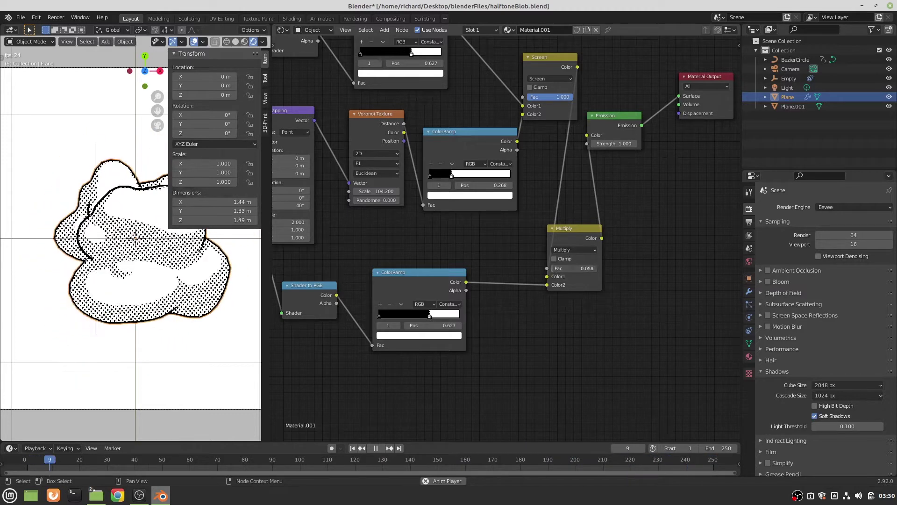
pyautogui.moveTo(552, 268); pyautogui.dragTo(596, 268)
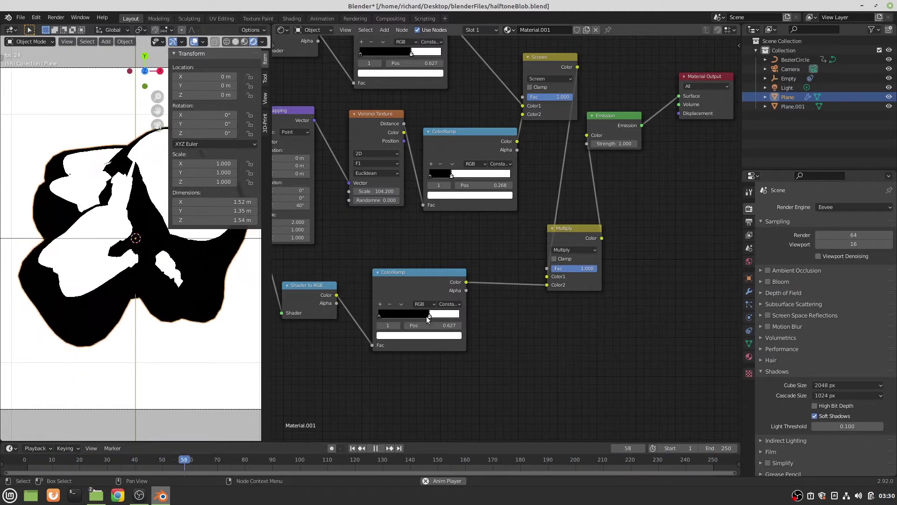
pyautogui.moveTo(428, 317); pyautogui.dragTo(388, 322)
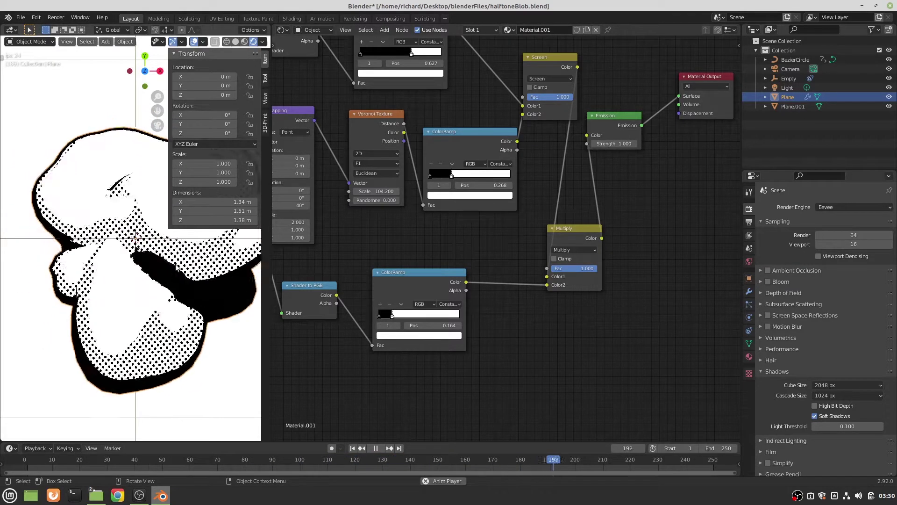
pyautogui.moveTo(357, 232); pyautogui.dragTo(418, 232, button='middle')
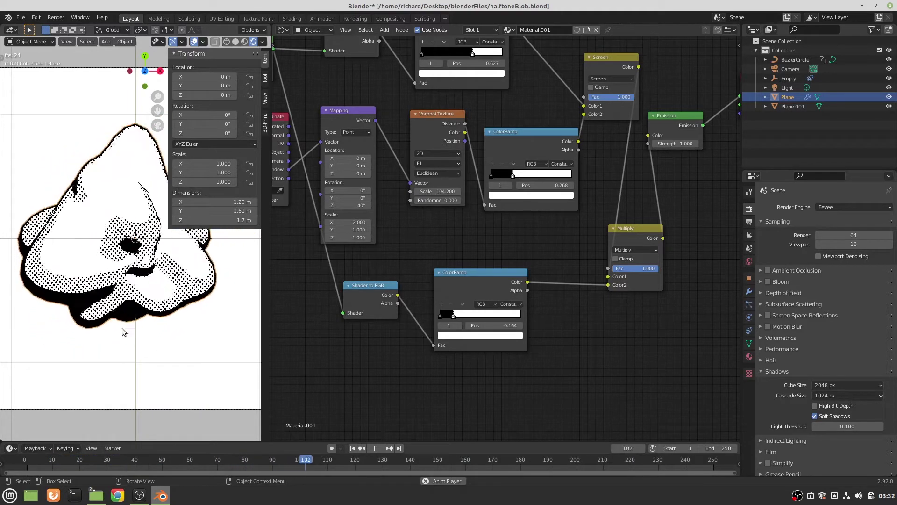
# Reposition the middle ColorRamp and slide its black stop to 0.495 for denser dots.
pyautogui.moveTo(336, 346); pyautogui.dragTo(306, 382, button='middle')
pyautogui.moveTo(488, 166); pyautogui.dragTo(474, 167)
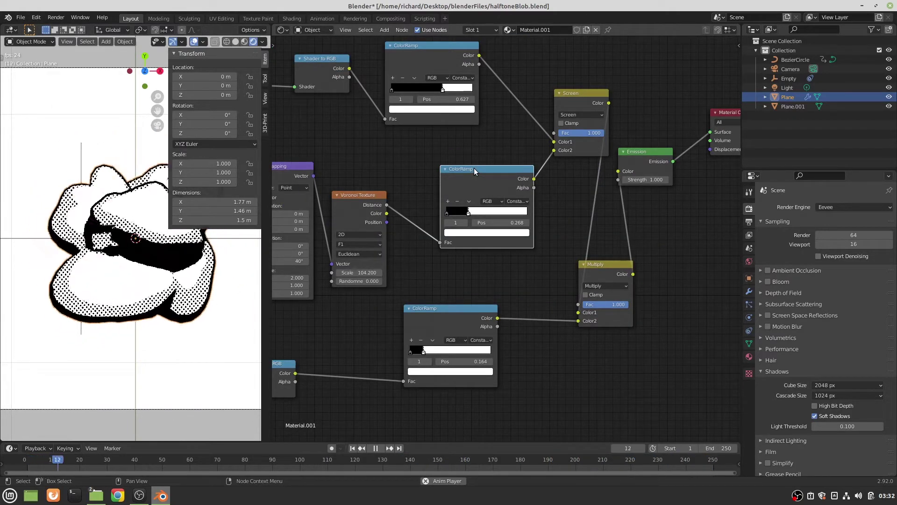
pyautogui.moveTo(474, 168); pyautogui.dragTo(448, 169)
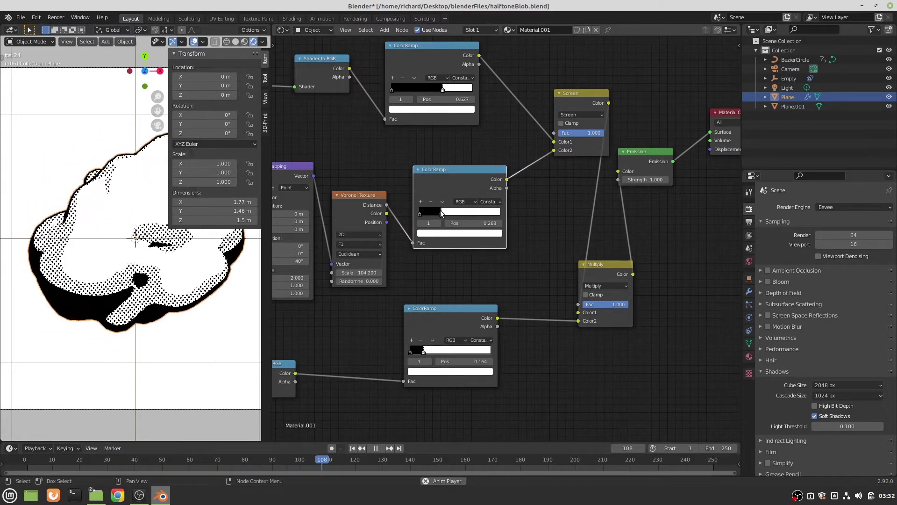
pyautogui.moveTo(441, 213)
pyautogui.mouseDown()
pyautogui.moveTo(472, 213)
pyautogui.moveTo(429, 221)
pyautogui.mouseUp()
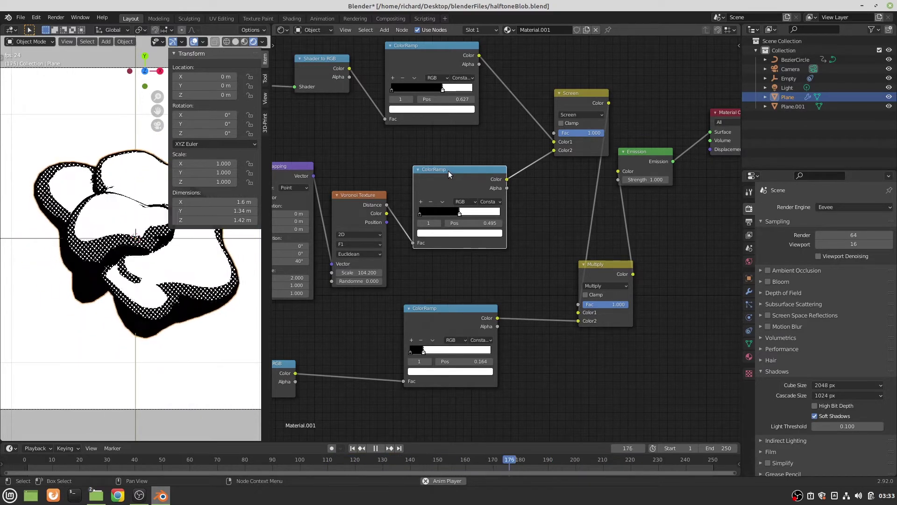
pyautogui.moveTo(449, 170); pyautogui.dragTo(488, 161)
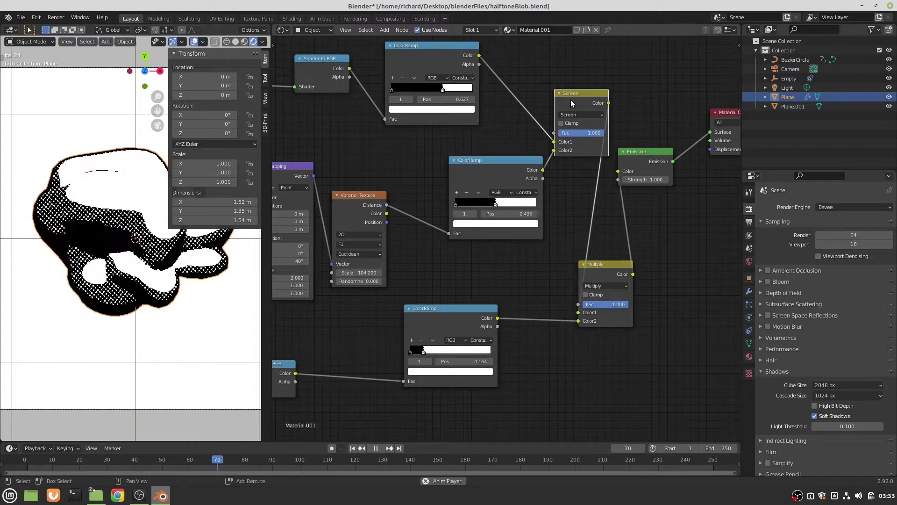
pyautogui.moveTo(551, 114); pyautogui.dragTo(407, 196)
# Insert the copied Mix node (factor 0.508) between Voronoi and the middle ramp, then move its stop to 0.423.
pyautogui.click(413, 193)
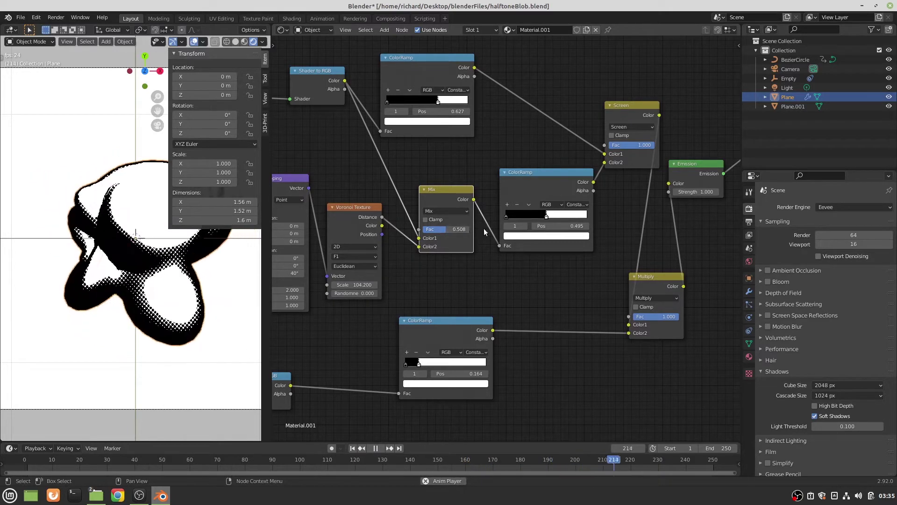
pyautogui.moveTo(547, 216); pyautogui.dragTo(541, 220)
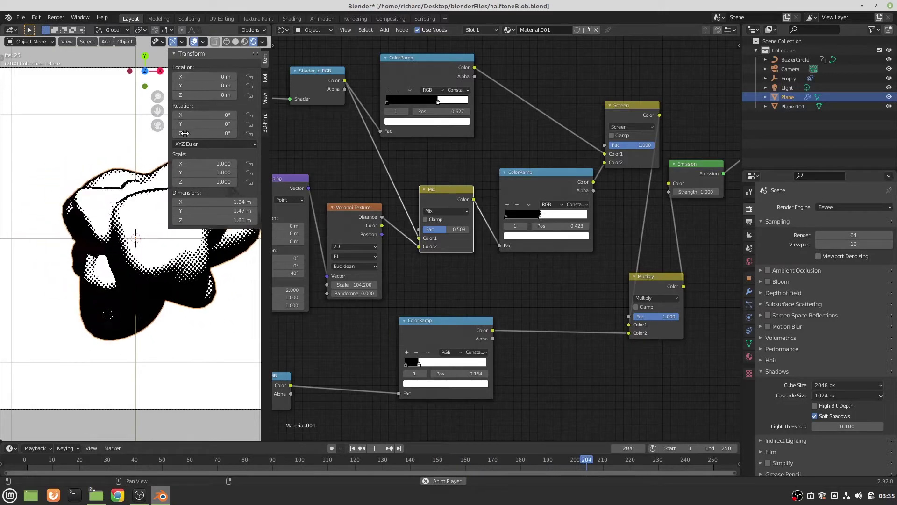
# Hide the viewport sidebar, then toggle the 3D view maximized, restored, and maximized again.
pyautogui.press('n')
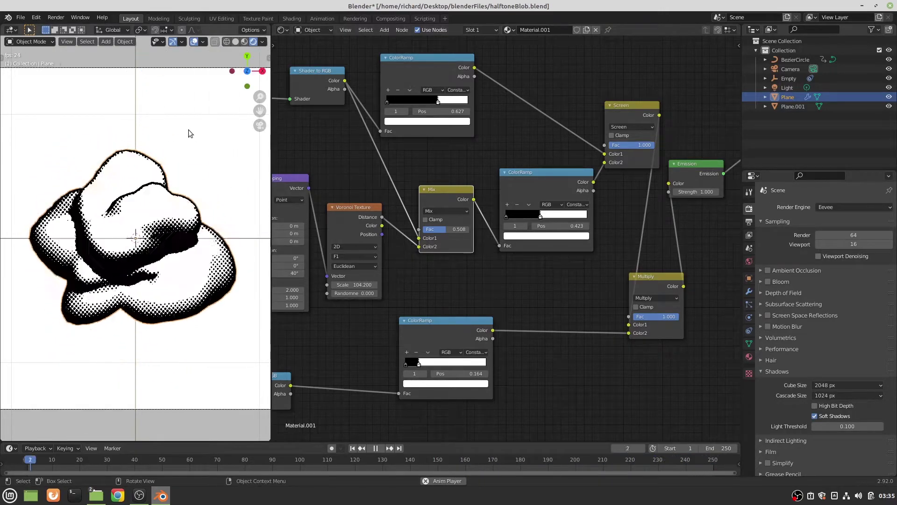
pyautogui.hotkey('ctrl', 'space')
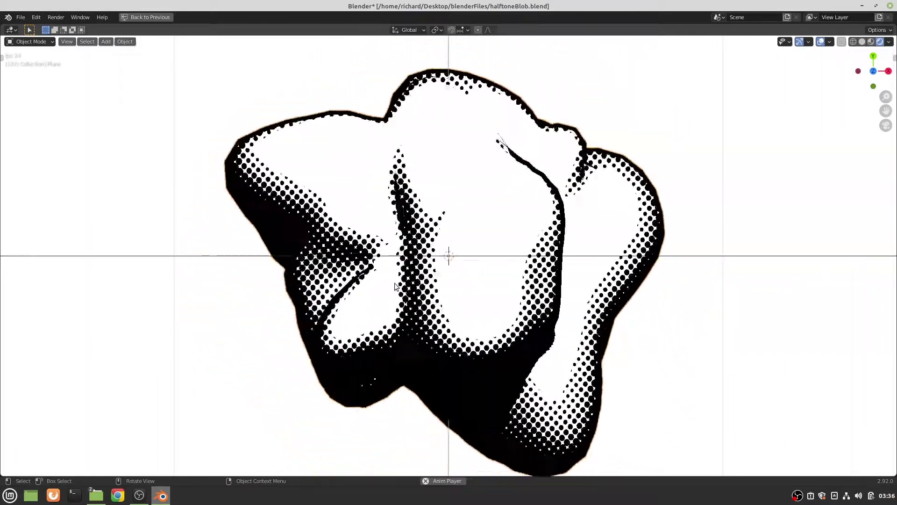
pyautogui.hotkey('ctrl', 'space')
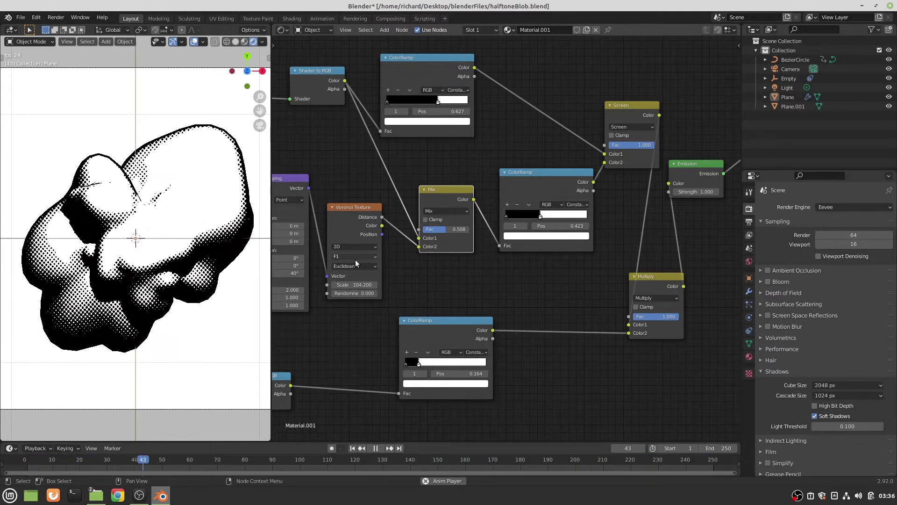
pyautogui.hotkey('ctrl', 'space')
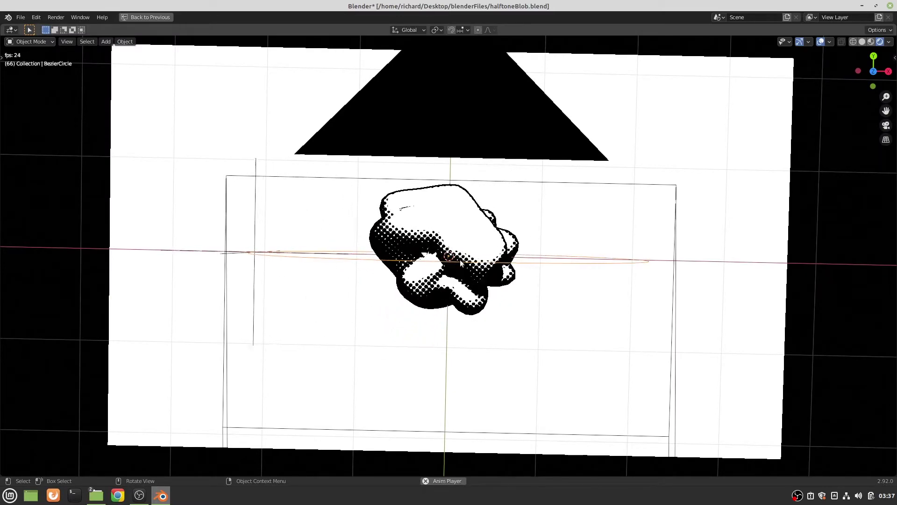
# Duplicate the halftone blob twice, placing one copy to the right and one to the left.
pyautogui.click(471, 239)
pyautogui.press('g')
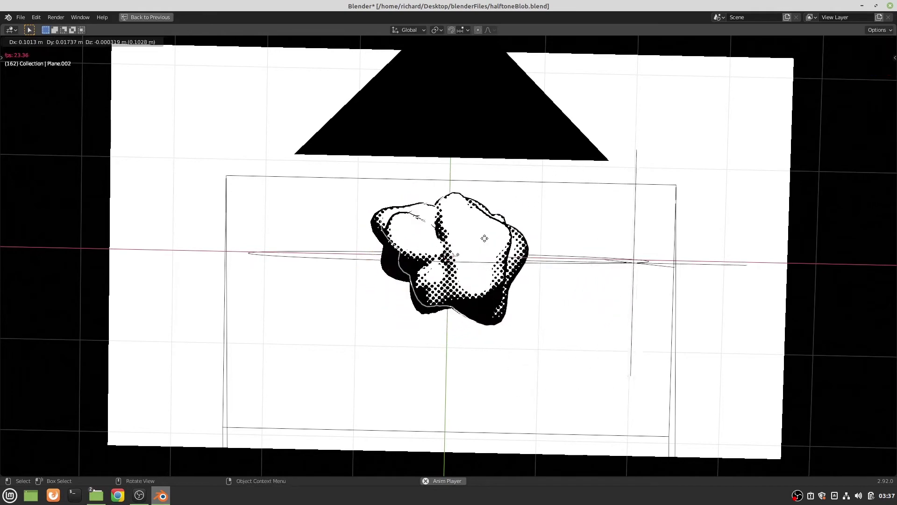
pyautogui.click(519, 239)
pyautogui.hotkey('shift', 'd')
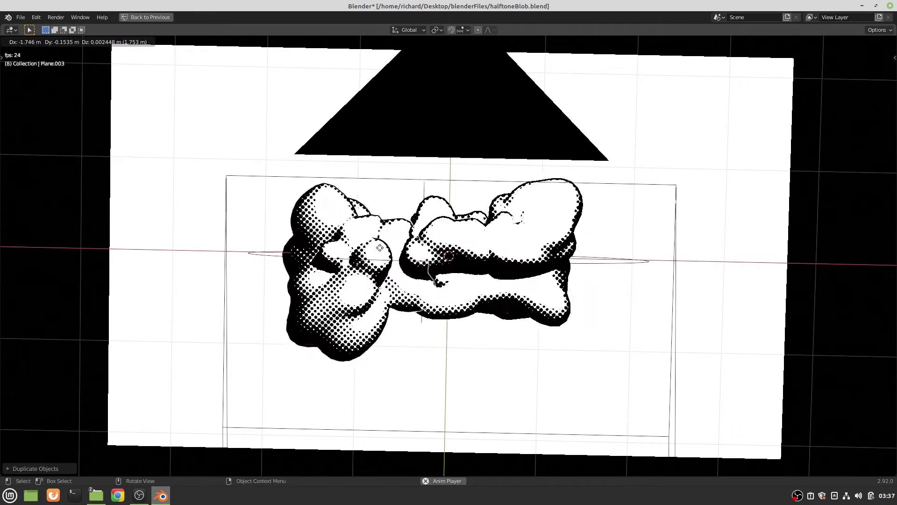
pyautogui.click(388, 251)
pyautogui.moveTo(388, 251); pyautogui.dragTo(416, 304, button='middle')
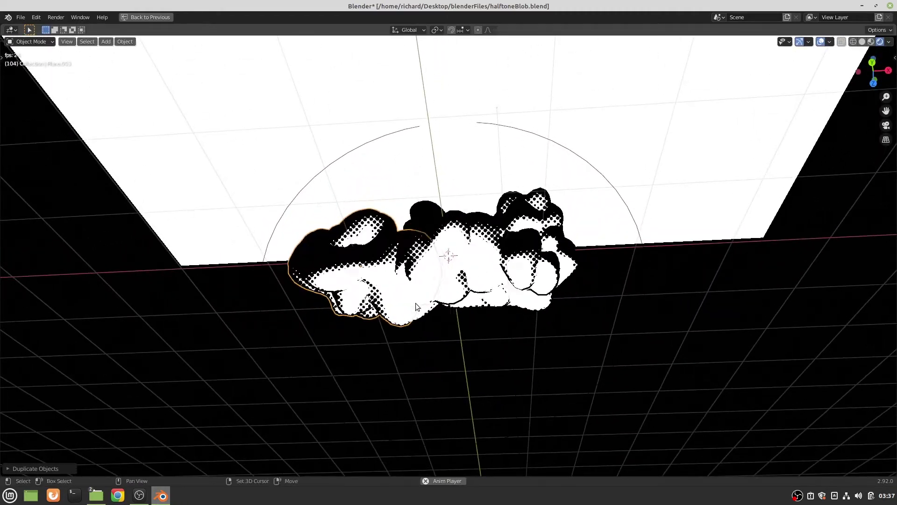
# Add more blob duplicates, up to Plane.006, into a dense cluster, then view it through the scene camera.
pyautogui.hotkey('shift', 'd')
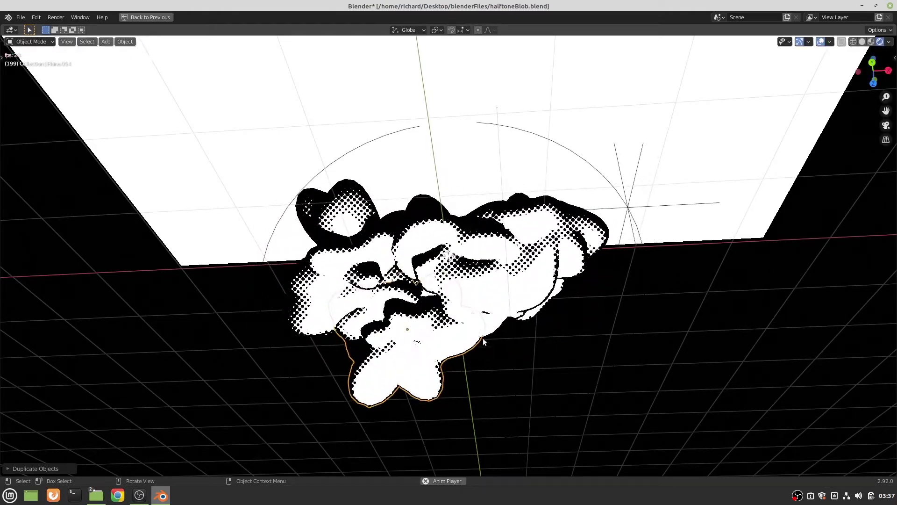
pyautogui.hotkey('shift', 'd')
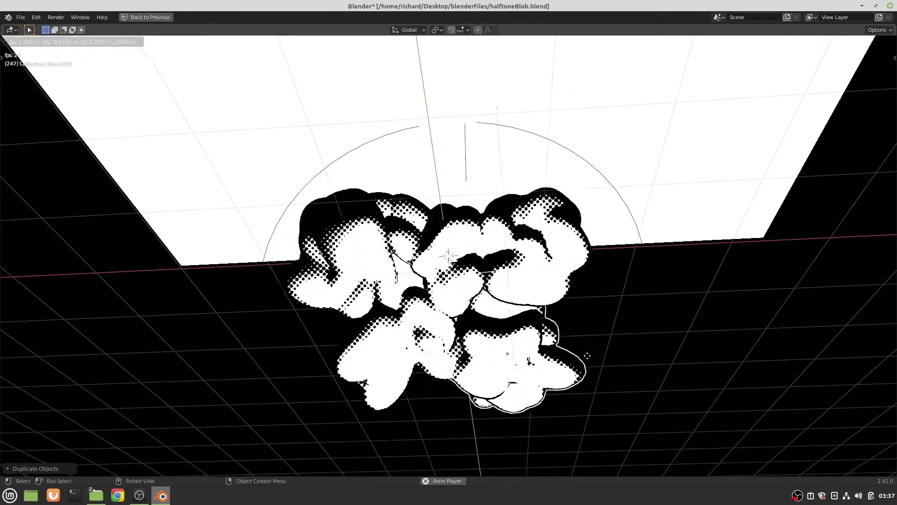
pyautogui.click(584, 353)
pyautogui.moveTo(580, 352); pyautogui.dragTo(558, 289, button='middle')
pyautogui.hotkey('shift', 'd')
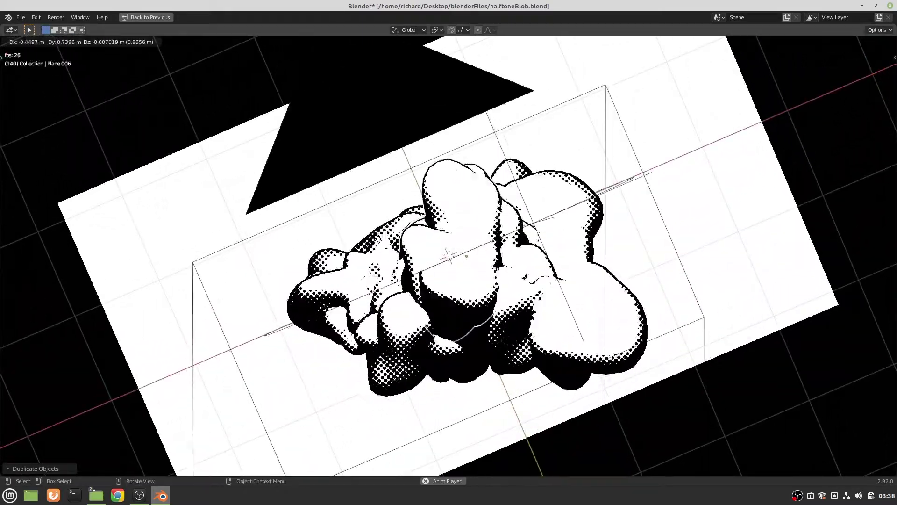
pyautogui.click(607, 224)
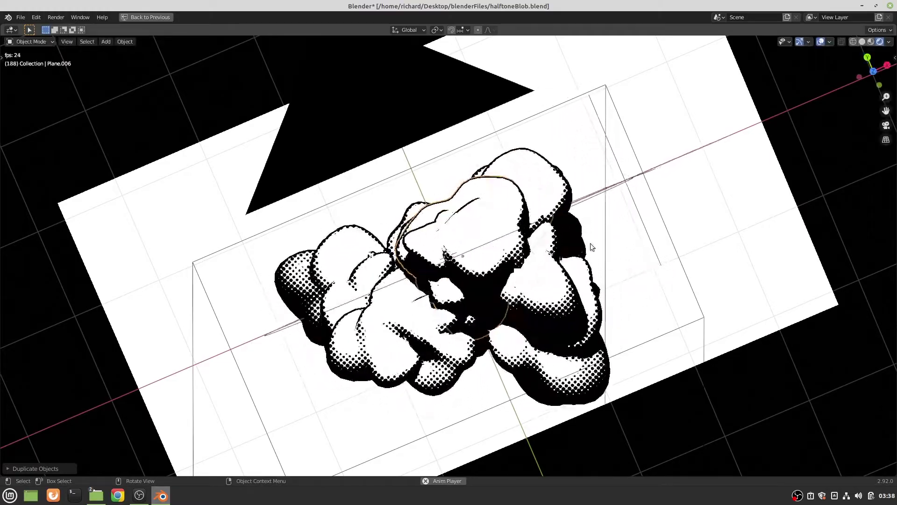
pyautogui.press('KP_0')
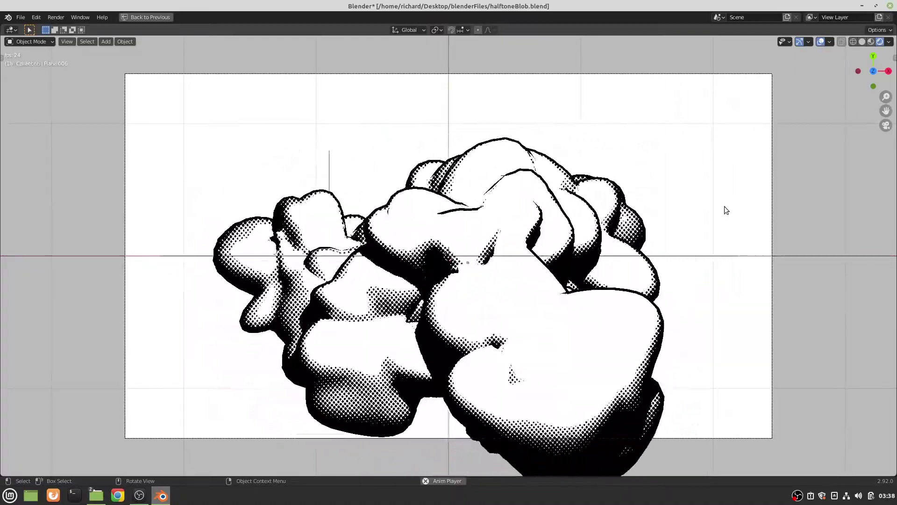
# Restore the multi-panel layout, scroll to the Displace and Solidify modifiers, and orbit around the blobs.
pyautogui.hotkey('ctrl', 'space')
pyautogui.scroll(-4, 837, 288)
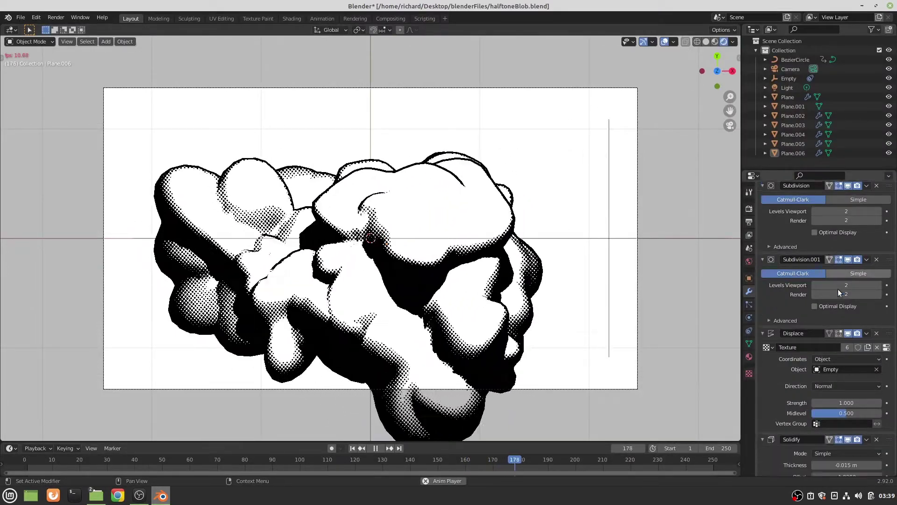
pyautogui.scroll(-3, 840, 288)
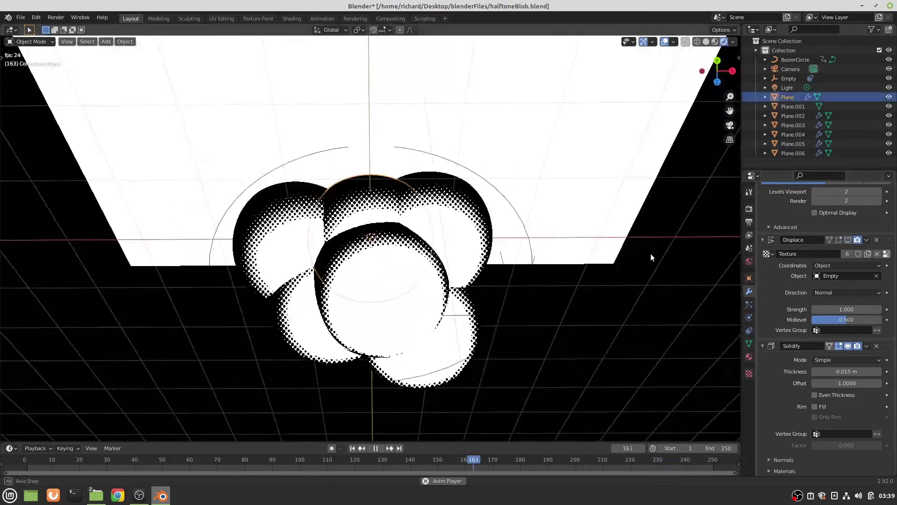
pyautogui.moveTo(651, 254); pyautogui.dragTo(601, 245, button='middle')
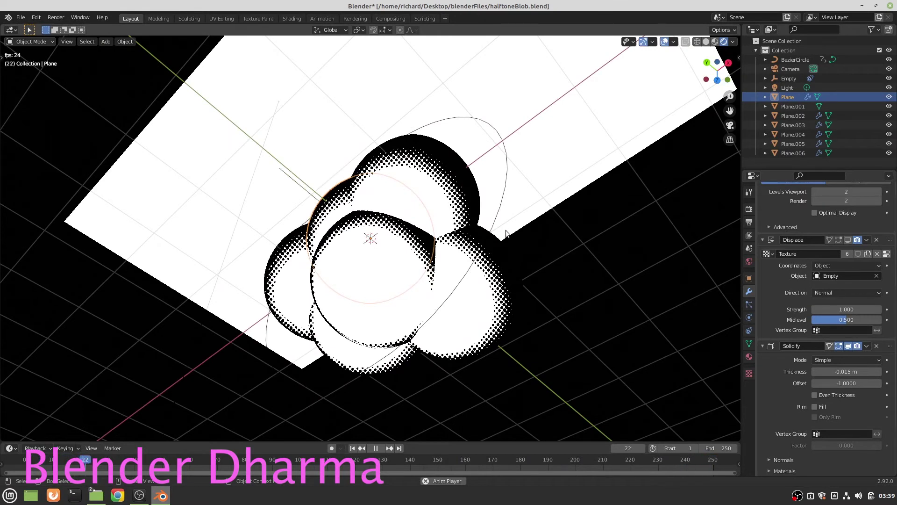